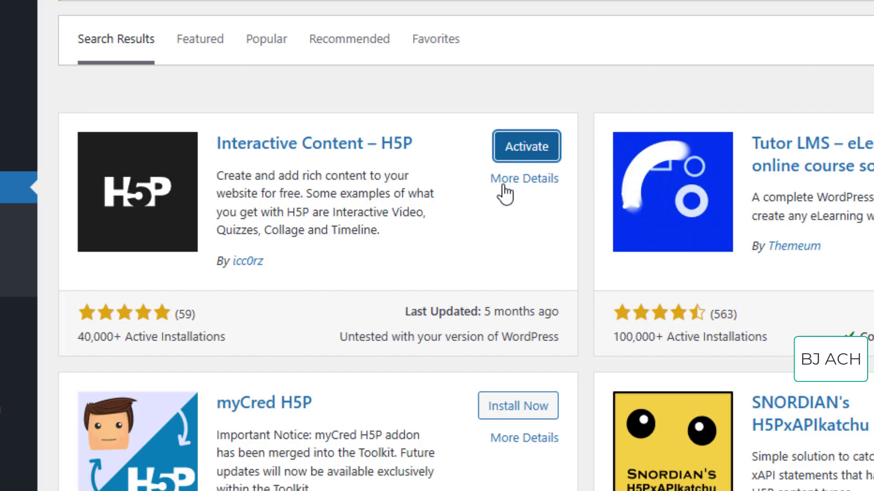
Start adding new H5P content and consent to using the H5P Hub.
{"action": "scroll", "coordinate": [429, 390], "scroll_direction": "down", "scroll_amount": 10}
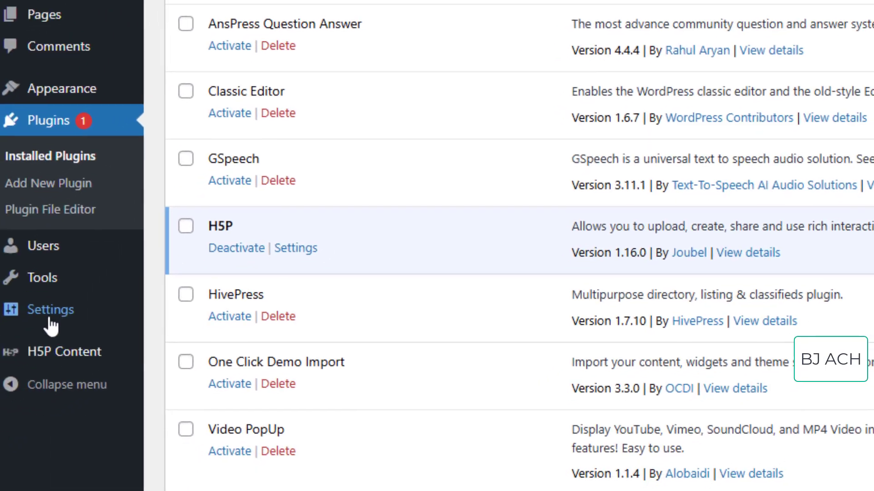
{"action": "mouse_move", "coordinate": [39, 357]}
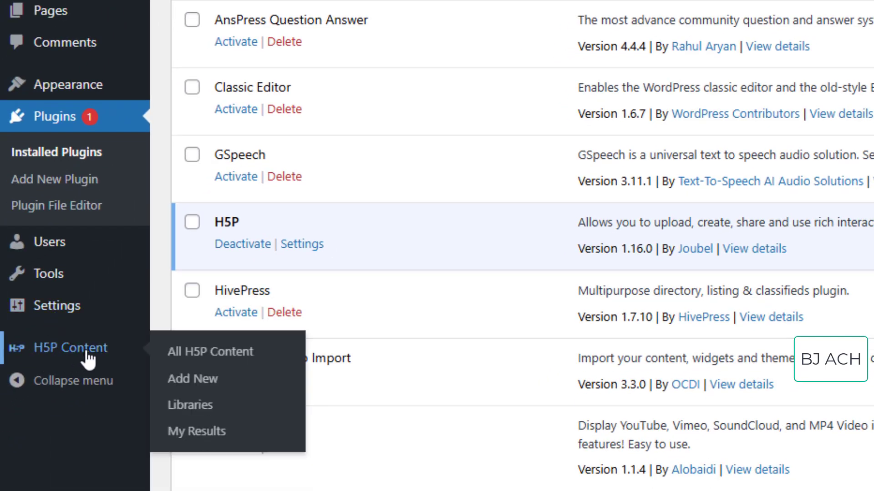
{"action": "left_click", "coordinate": [192, 381]}
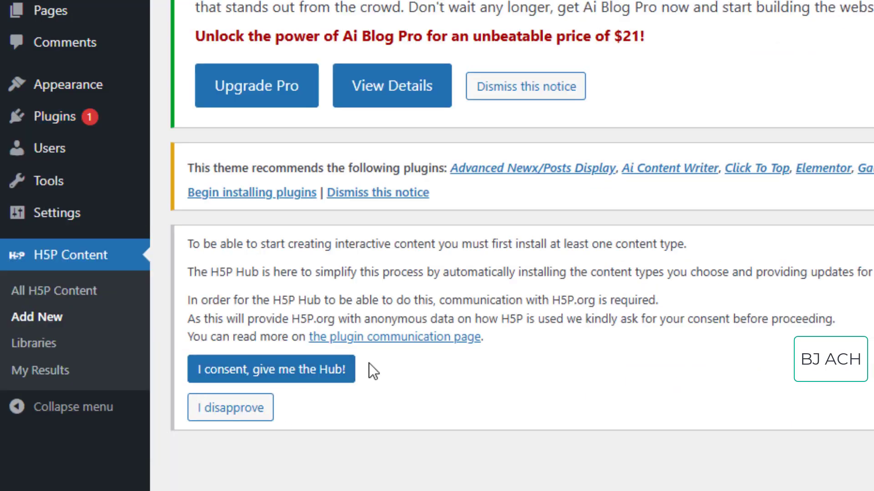
{"action": "left_click_drag", "start_coordinate": [195, 249], "coordinate": [667, 241]}
{"action": "left_click", "coordinate": [566, 282]}
{"action": "left_click", "coordinate": [231, 372]}
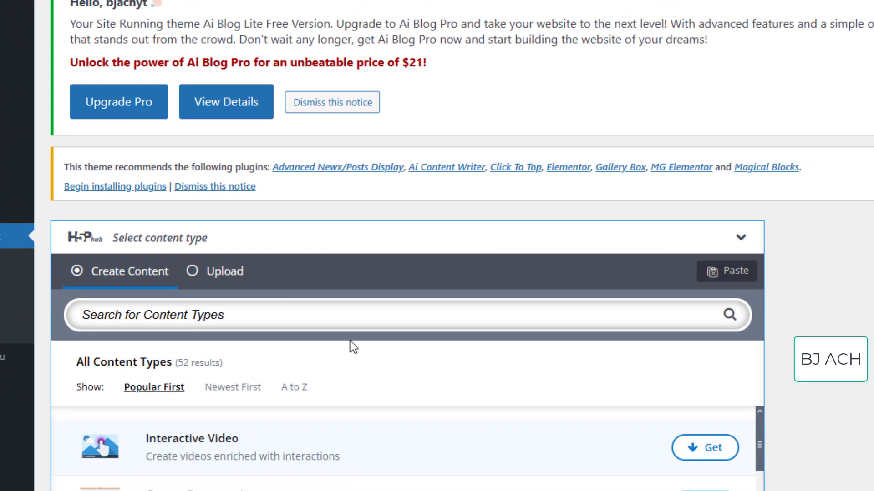
Browse the H5P Hub's list of available content types.
{"action": "scroll", "coordinate": [350, 341], "scroll_direction": "down", "scroll_amount": 6}
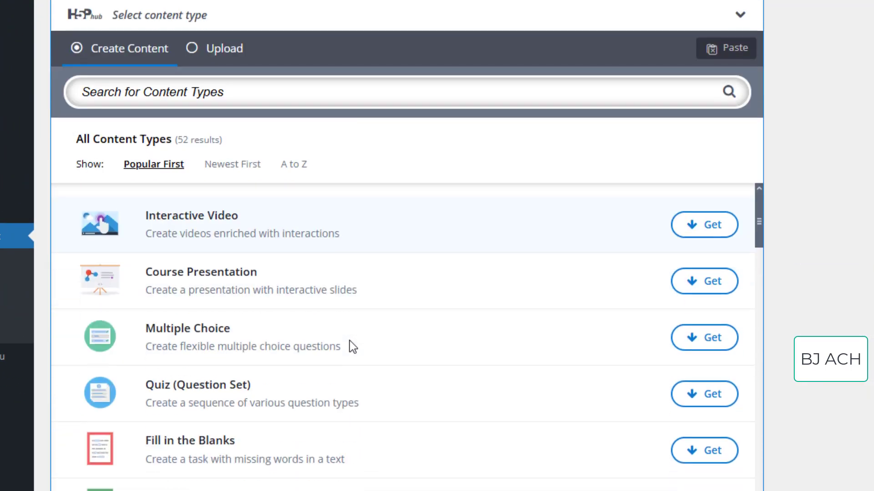
{"action": "scroll", "coordinate": [345, 344], "scroll_direction": "up", "scroll_amount": 2}
{"action": "scroll", "coordinate": [244, 392], "scroll_direction": "down", "scroll_amount": 2}
{"action": "scroll", "coordinate": [226, 433], "scroll_direction": "down", "scroll_amount": 15}
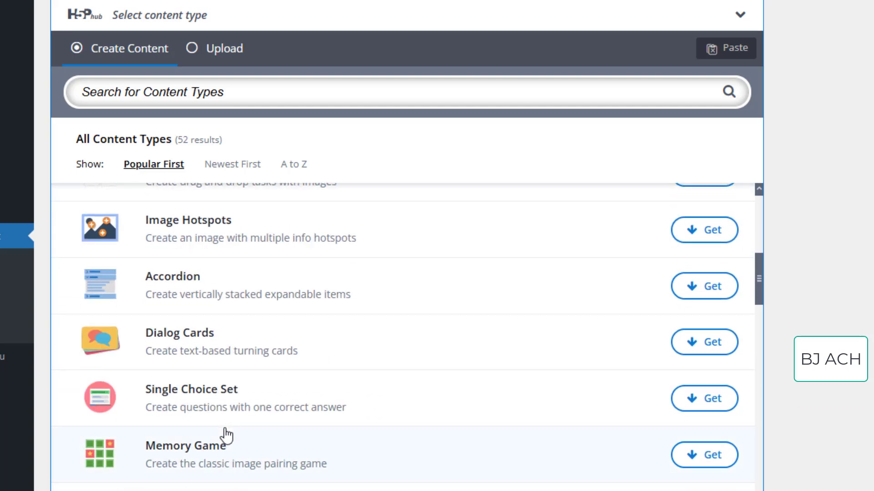
{"action": "scroll", "coordinate": [230, 443], "scroll_direction": "down", "scroll_amount": 8}
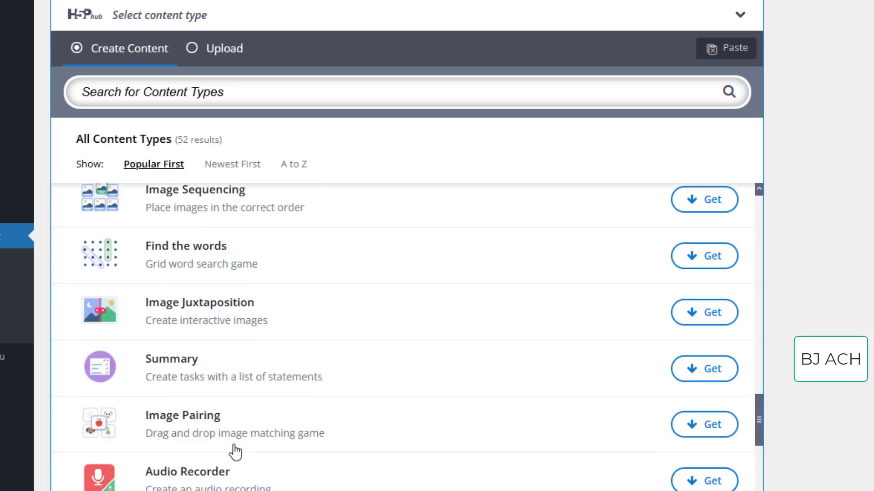
{"action": "scroll", "coordinate": [234, 445], "scroll_direction": "up", "scroll_amount": 9}
{"action": "scroll", "coordinate": [236, 453], "scroll_direction": "up", "scroll_amount": 15}
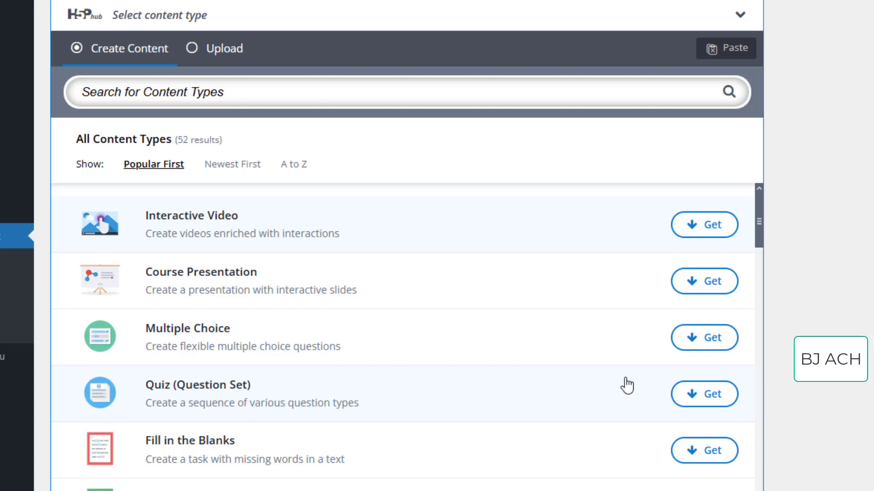
Install the Quiz (Question Set) content type and use it for the new content.
{"action": "left_click", "coordinate": [704, 395]}
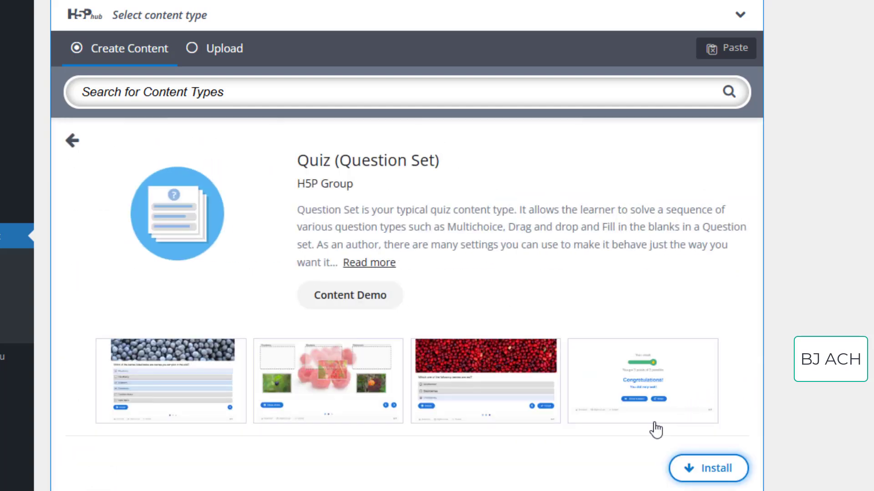
{"action": "left_click", "coordinate": [713, 476]}
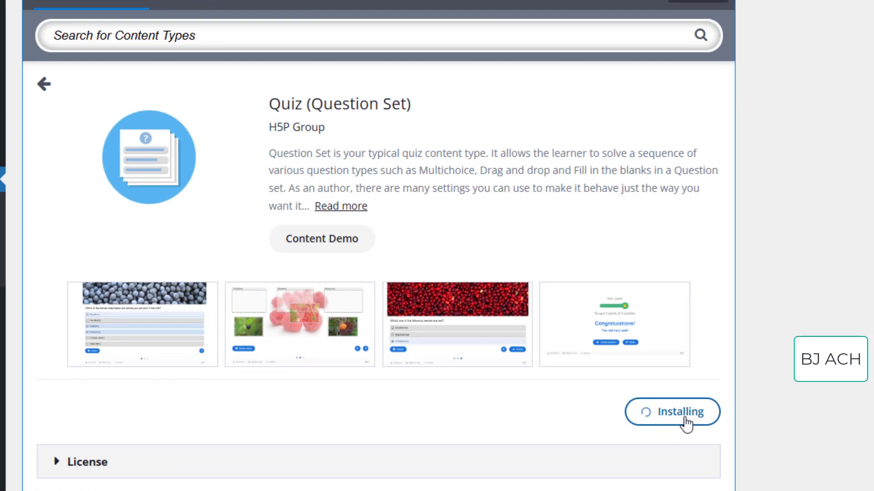
{"action": "scroll", "coordinate": [665, 423], "scroll_direction": "down", "scroll_amount": 1}
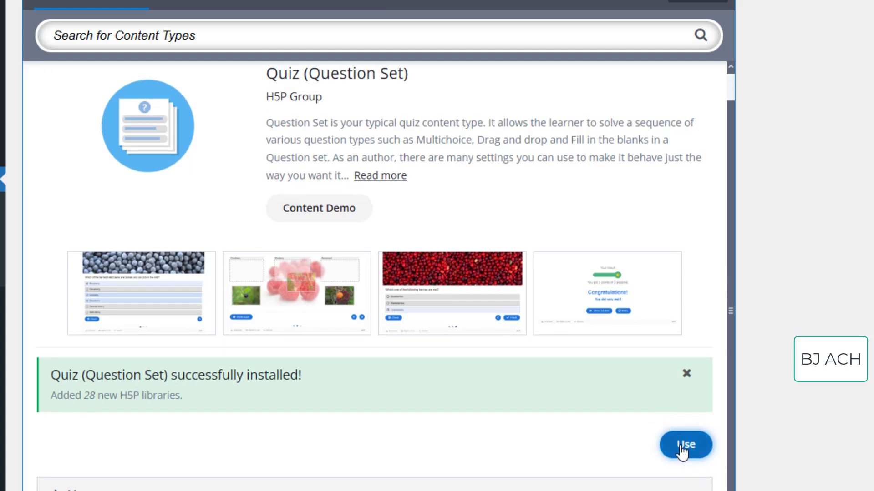
{"action": "left_click", "coordinate": [681, 447]}
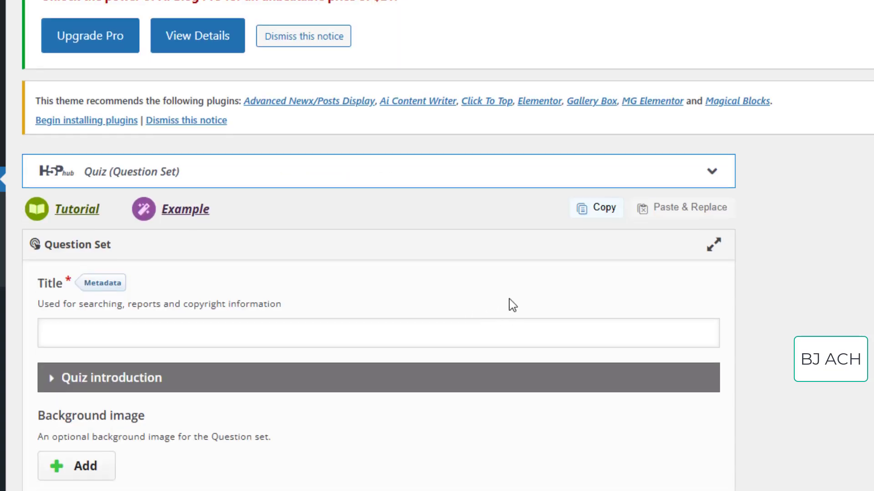
Title the question set "just a quiz content check".
{"action": "scroll", "coordinate": [509, 299], "scroll_direction": "down", "scroll_amount": 3}
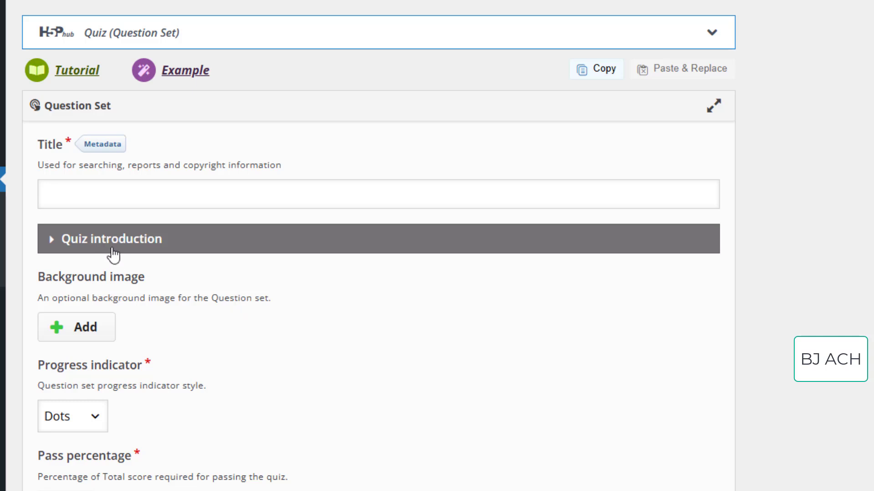
{"action": "left_click", "coordinate": [98, 198]}
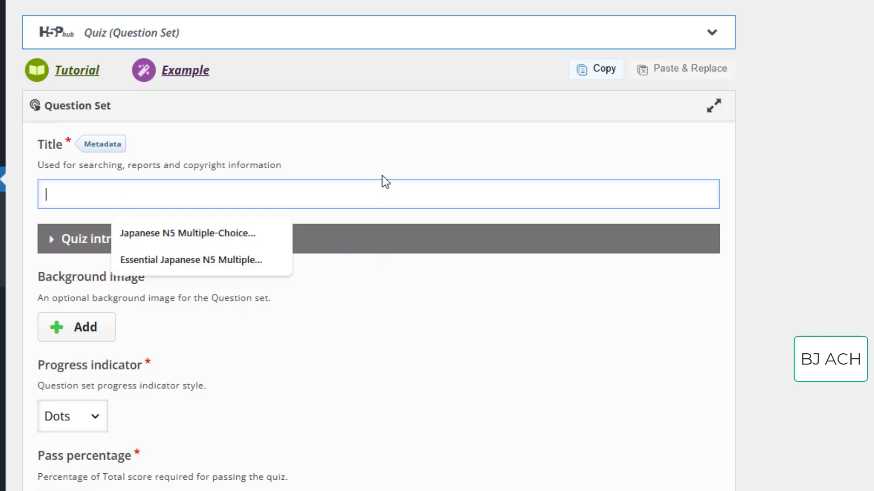
{"action": "type", "text": "jus"}
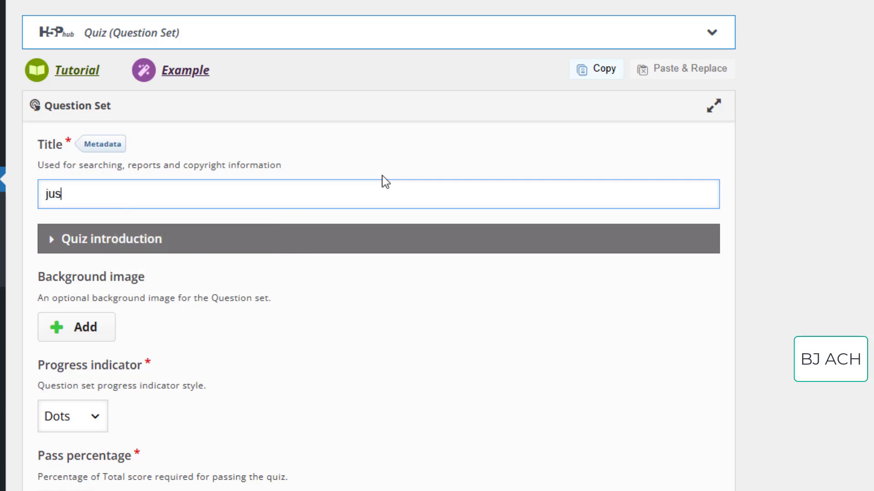
{"action": "type", "text": "t a quiz comte"}
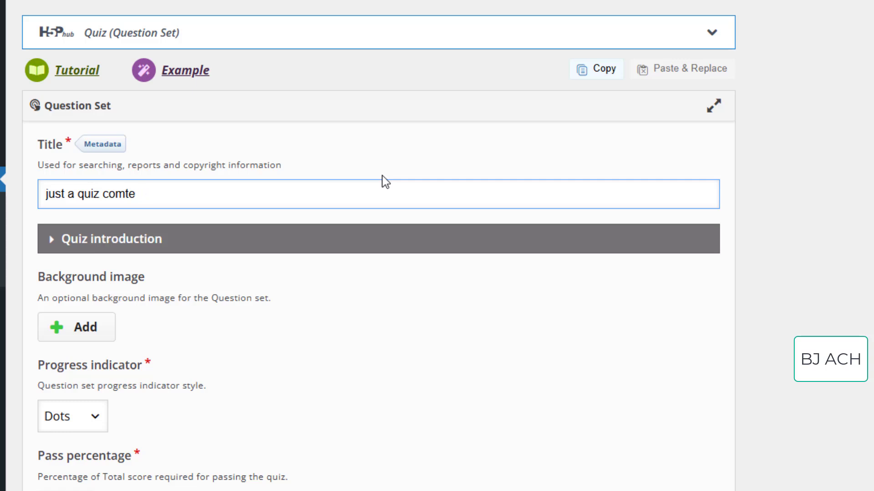
{"action": "type", "text": "mtemt"}
{"action": "type", "text": "heck"}
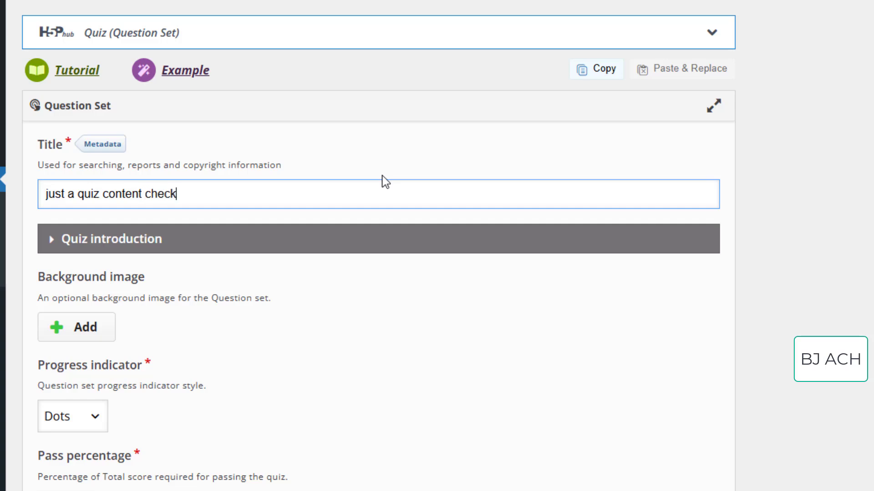
Keep the progress indicator as Dots and set the quiz's pass percentage to 75.
{"action": "scroll", "coordinate": [386, 181], "scroll_direction": "down", "scroll_amount": 5}
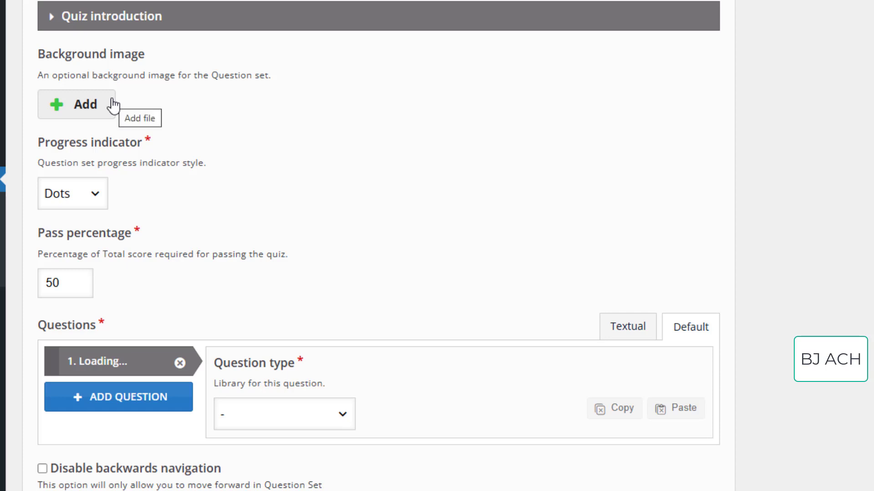
{"action": "scroll", "coordinate": [176, 97], "scroll_direction": "down", "scroll_amount": 1}
{"action": "left_click", "coordinate": [88, 120]}
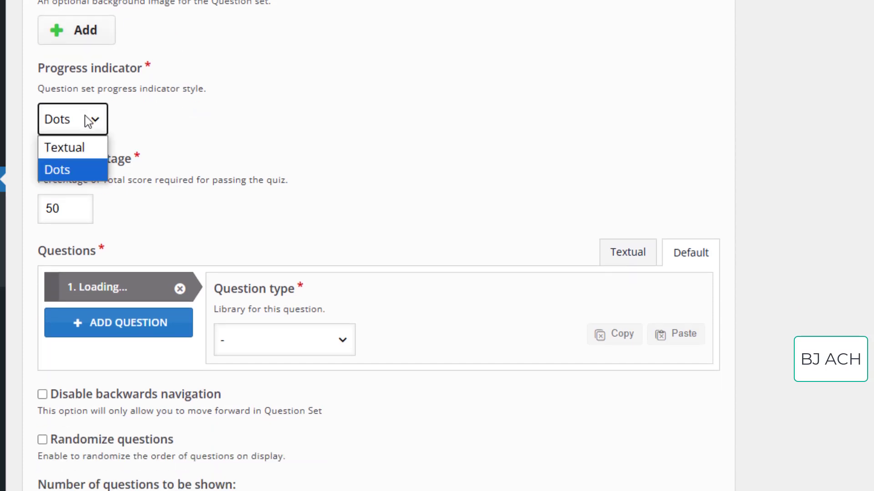
{"action": "left_click", "coordinate": [85, 116]}
{"action": "scroll", "coordinate": [133, 137], "scroll_direction": "down", "scroll_amount": 2}
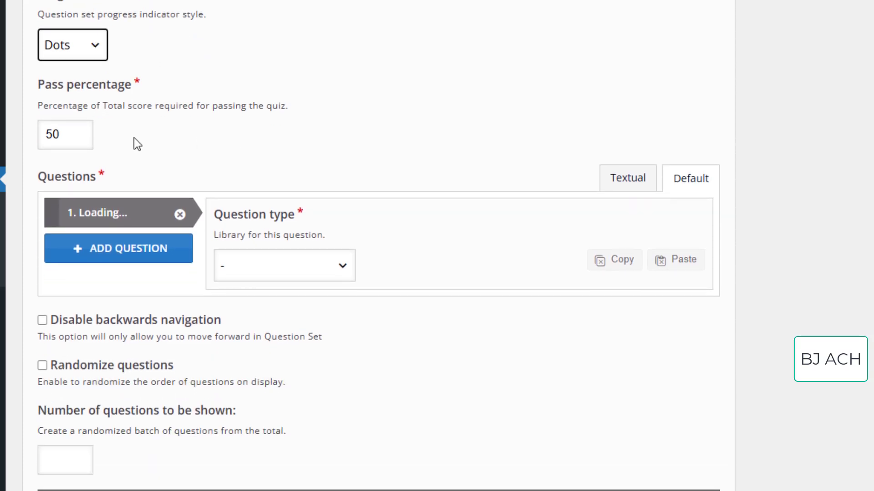
{"action": "double_click", "coordinate": [90, 140]}
{"action": "mouse_move", "coordinate": [1, 144]}
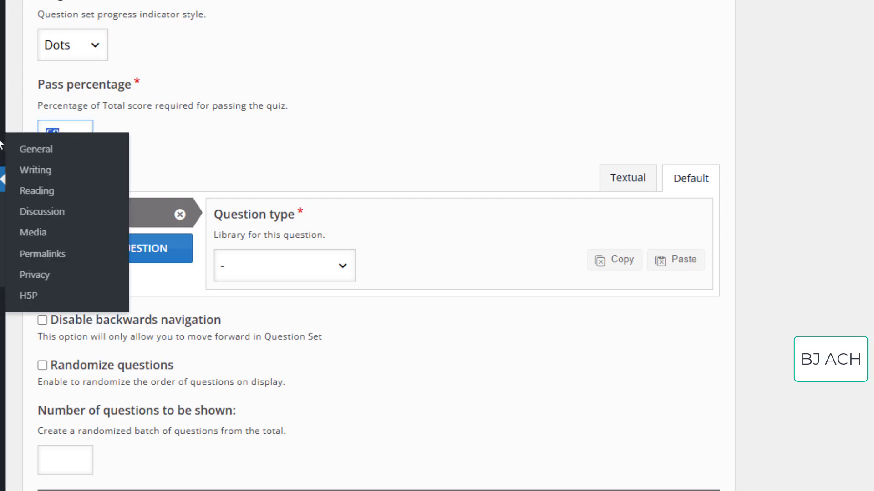
{"action": "scroll", "coordinate": [442, 116], "scroll_direction": "down", "scroll_amount": 3}
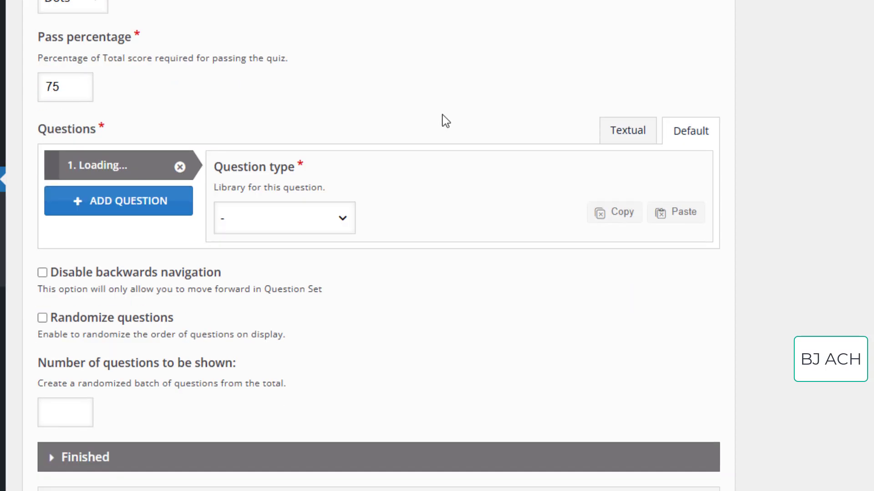
Set the first question's type to Multiple Choice.
{"action": "left_click_drag", "start_coordinate": [80, 56], "coordinate": [82, 55]}
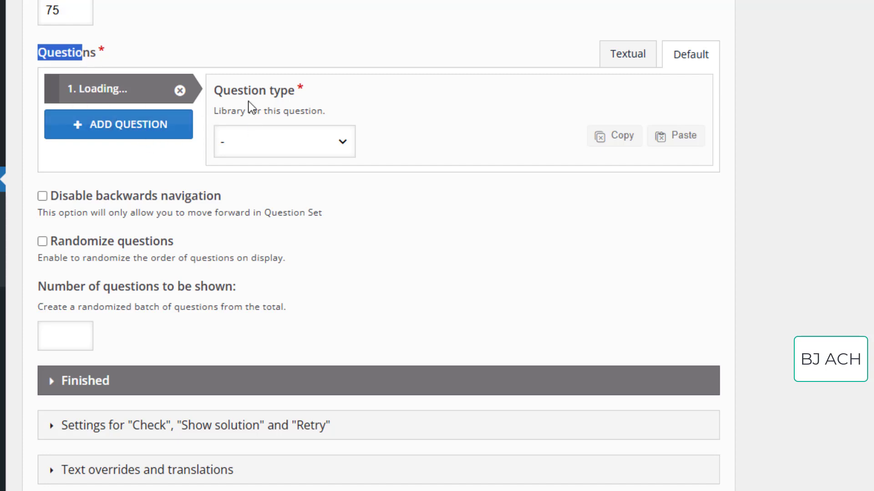
{"action": "left_click", "coordinate": [261, 141]}
{"action": "left_click", "coordinate": [262, 192]}
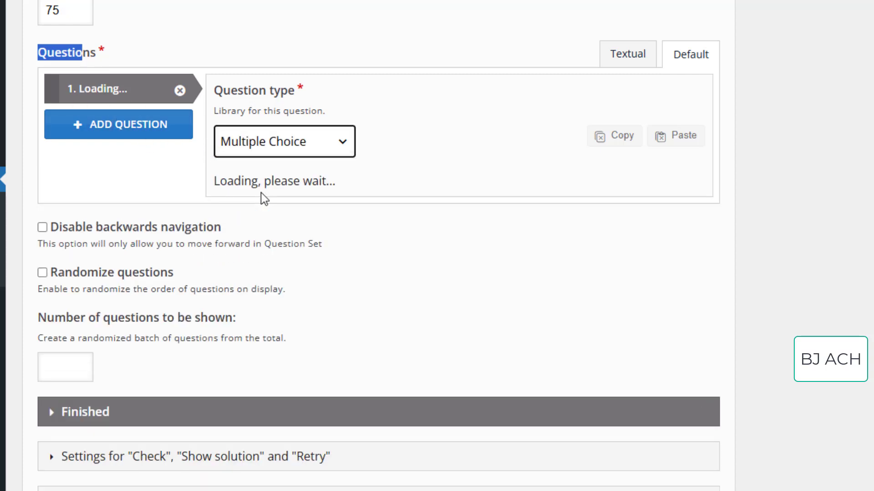
Enter "What is 100+100 ?" as the multiple-choice question's text.
{"action": "scroll", "coordinate": [388, 181], "scroll_direction": "down", "scroll_amount": 3}
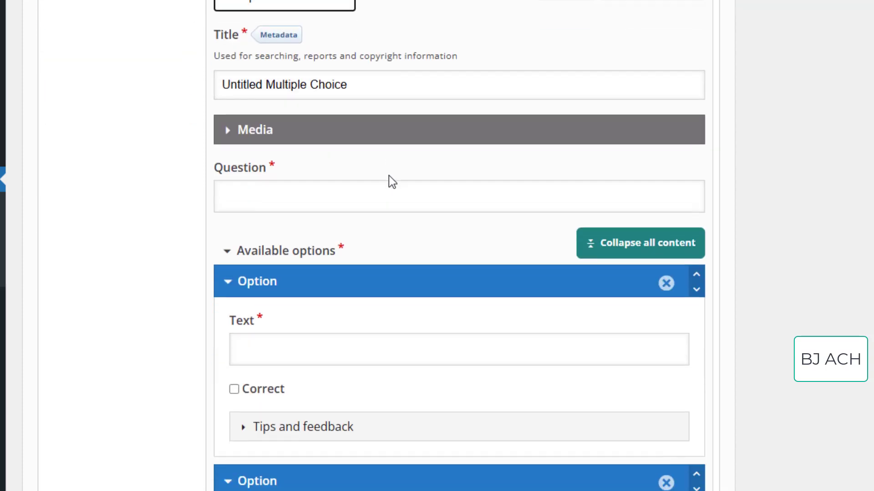
{"action": "left_click_drag", "start_coordinate": [371, 81], "coordinate": [207, 102]}
{"action": "left_click", "coordinate": [253, 194]}
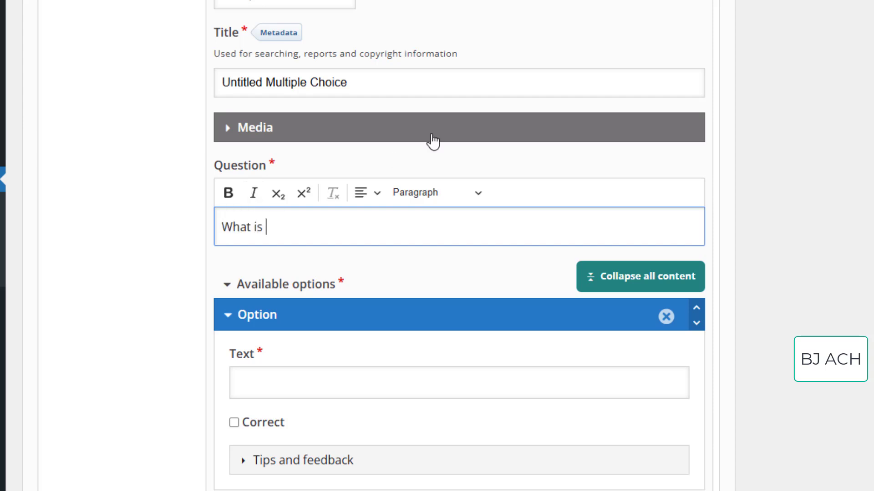
{"action": "type", "text": "100+100 ?>"}
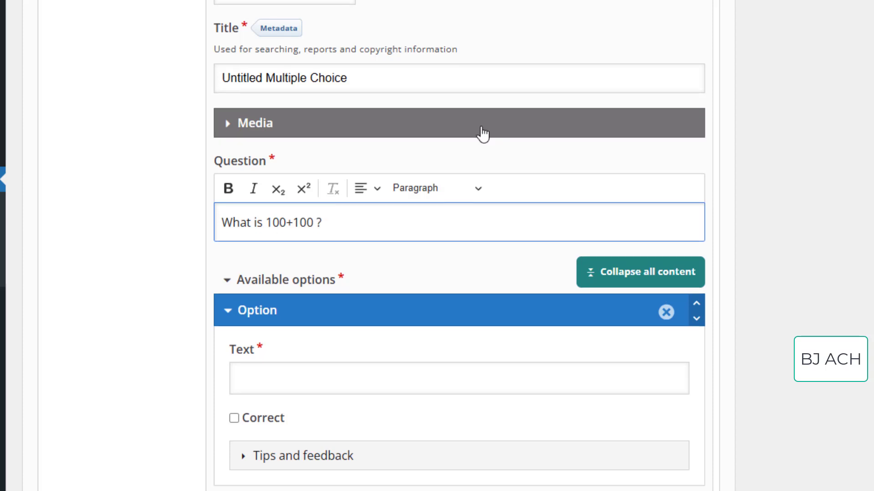
Enter 300 as the text of the first answer option.
{"action": "scroll", "coordinate": [339, 195], "scroll_direction": "down", "scroll_amount": 5}
{"action": "left_click", "coordinate": [309, 163]}
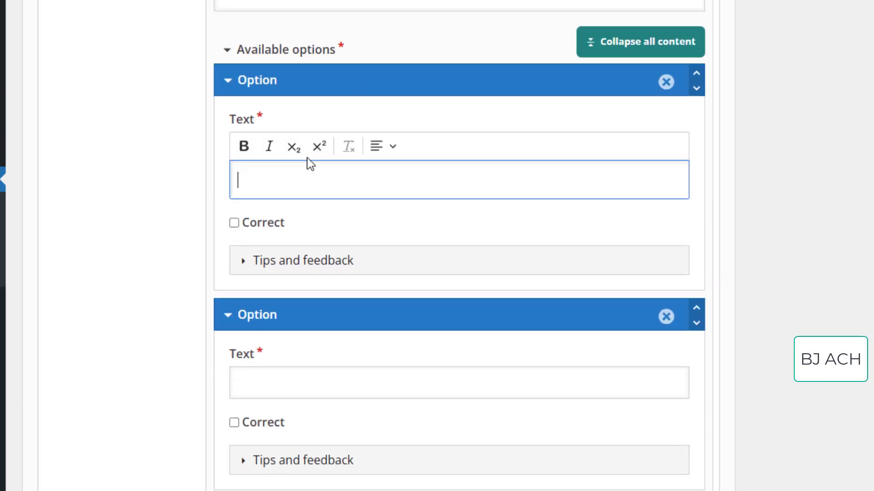
{"action": "type", "text": "300"}
{"action": "left_click_drag", "start_coordinate": [286, 187], "coordinate": [216, 182]}
Enter 200 as the second answer option and mark it as correct.
{"action": "scroll", "coordinate": [302, 269], "scroll_direction": "down", "scroll_amount": 2}
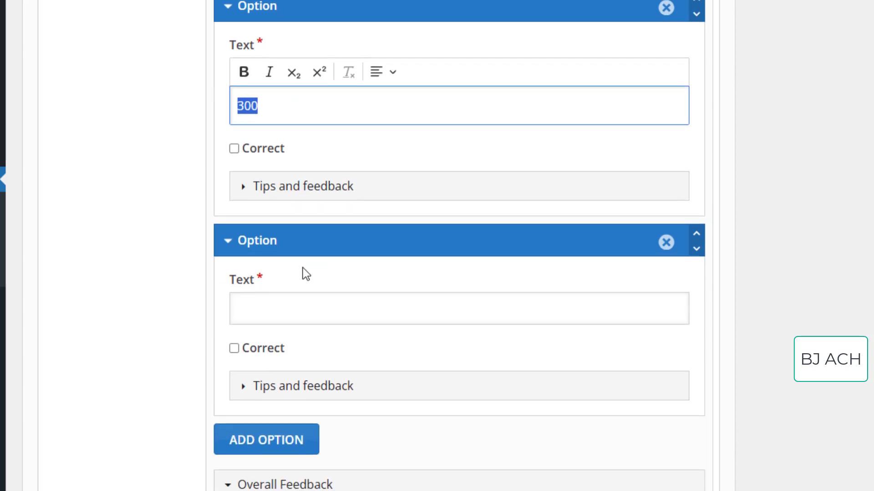
{"action": "left_click", "coordinate": [280, 300]}
{"action": "type", "text": "200"}
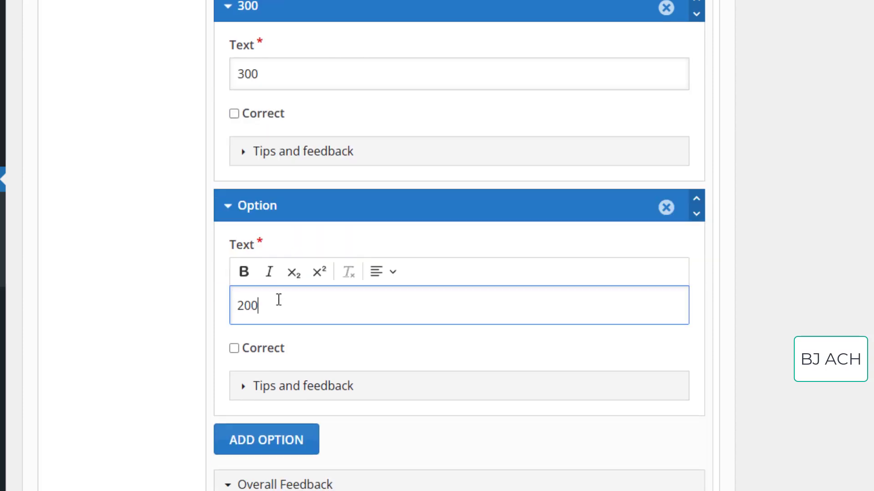
{"action": "scroll", "coordinate": [307, 251], "scroll_direction": "down", "scroll_amount": 3}
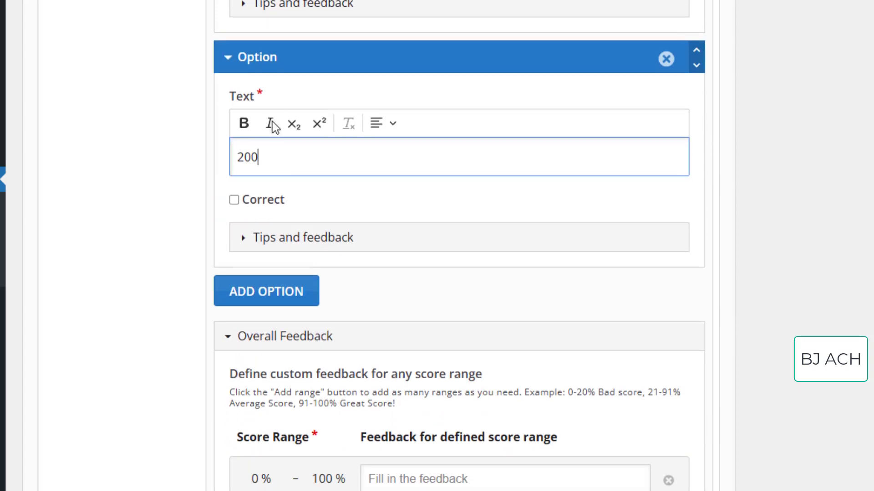
{"action": "left_click", "coordinate": [234, 199]}
Add a third answer option with the text 250.
{"action": "scroll", "coordinate": [328, 214], "scroll_direction": "down", "scroll_amount": 6}
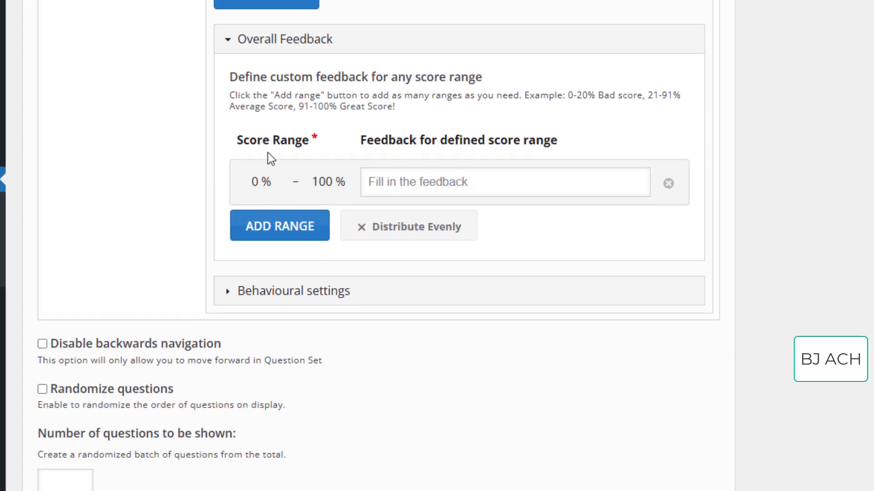
{"action": "left_click", "coordinate": [264, 6]}
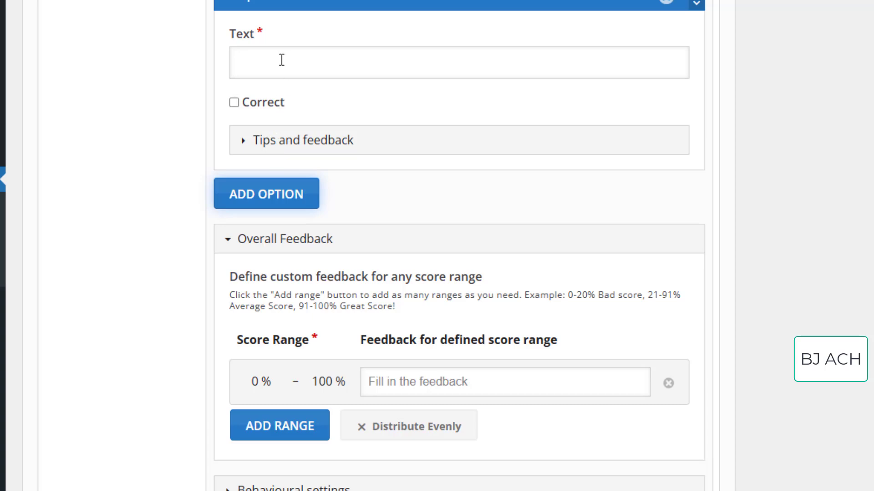
{"action": "left_click", "coordinate": [281, 60]}
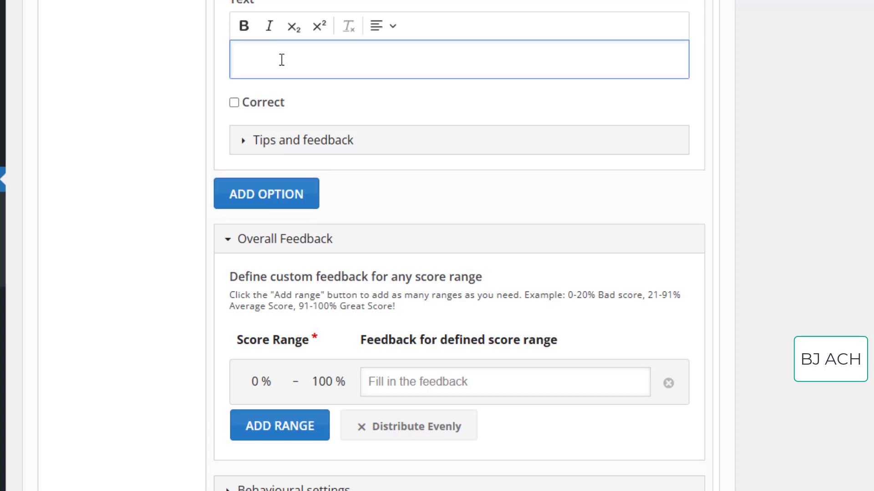
{"action": "type", "text": "250"}
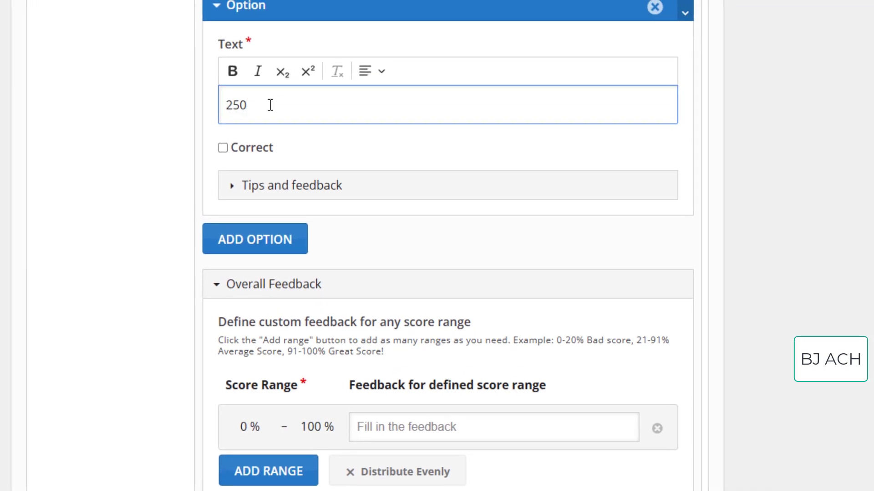
Add a fourth answer option with the text 150.
{"action": "left_click", "coordinate": [264, 255]}
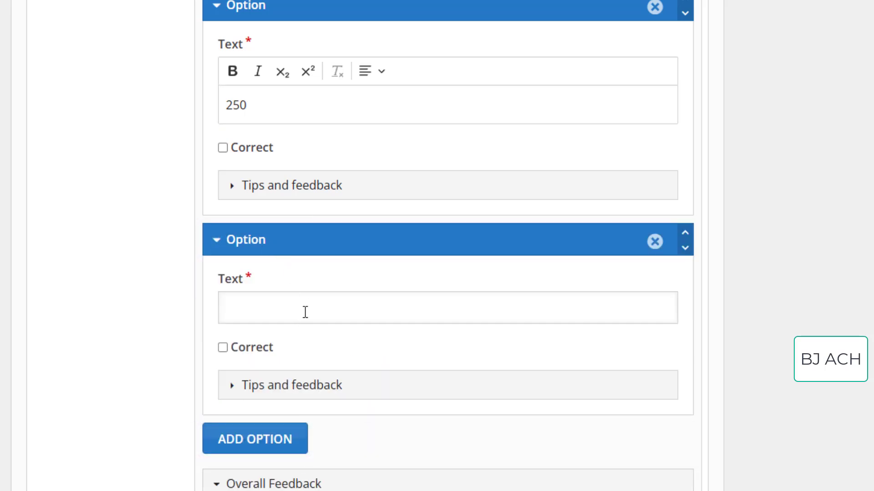
{"action": "left_click", "coordinate": [304, 312]}
{"action": "type", "text": "150"}
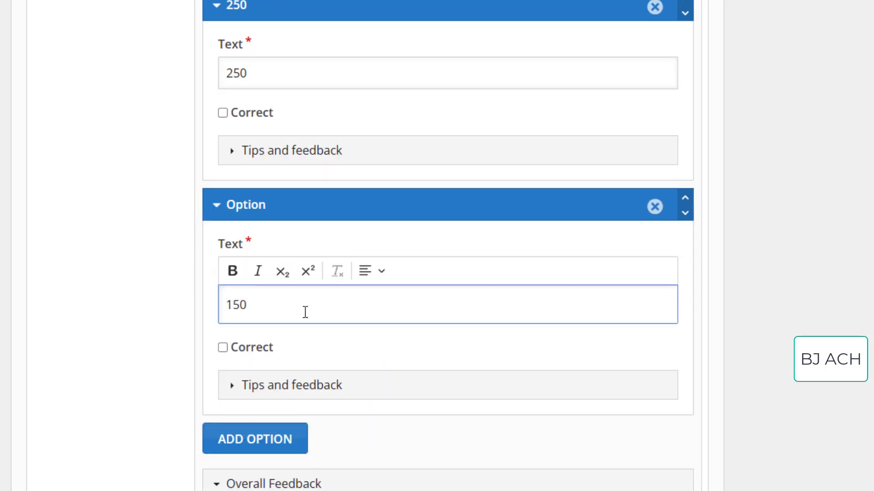
Add a score range to the overall feedback, ending the first range at 50% with the feedback "Try harder".
{"action": "scroll", "coordinate": [451, 293], "scroll_direction": "down", "scroll_amount": 6}
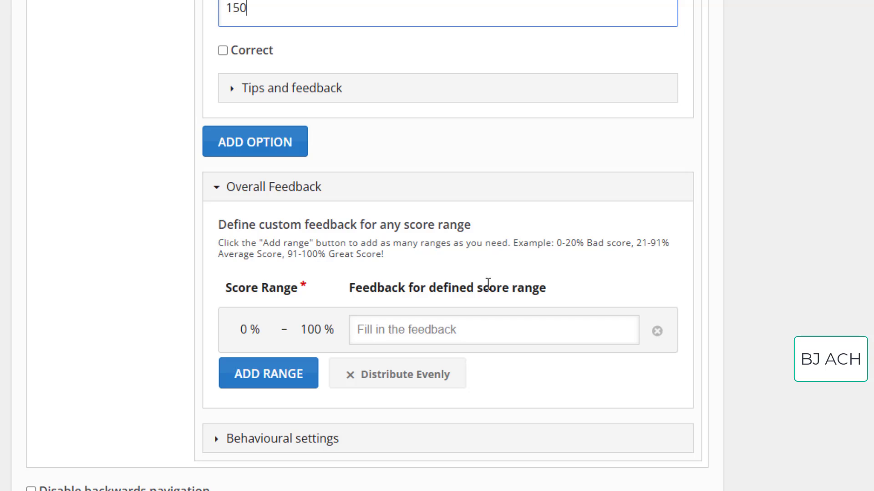
{"action": "scroll", "coordinate": [501, 252], "scroll_direction": "down", "scroll_amount": 2}
{"action": "scroll", "coordinate": [486, 252], "scroll_direction": "down", "scroll_amount": 2}
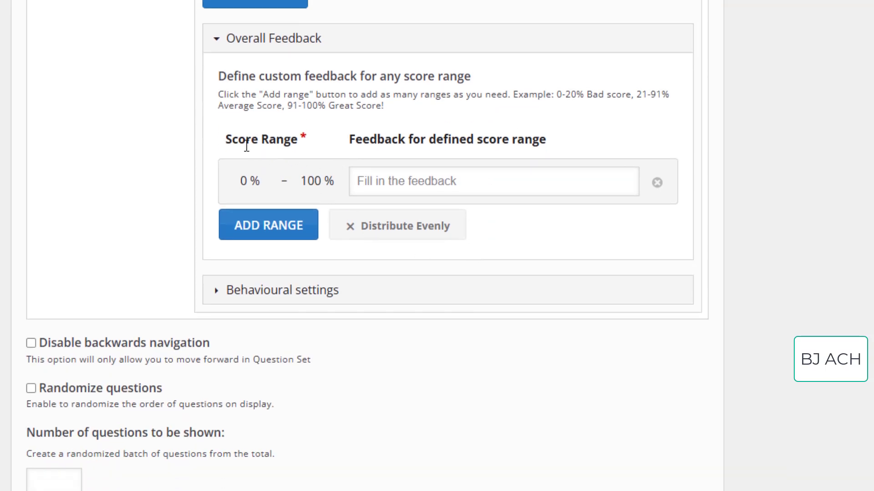
{"action": "left_click_drag", "start_coordinate": [246, 145], "coordinate": [304, 145]}
{"action": "left_click_drag", "start_coordinate": [356, 138], "coordinate": [519, 132]}
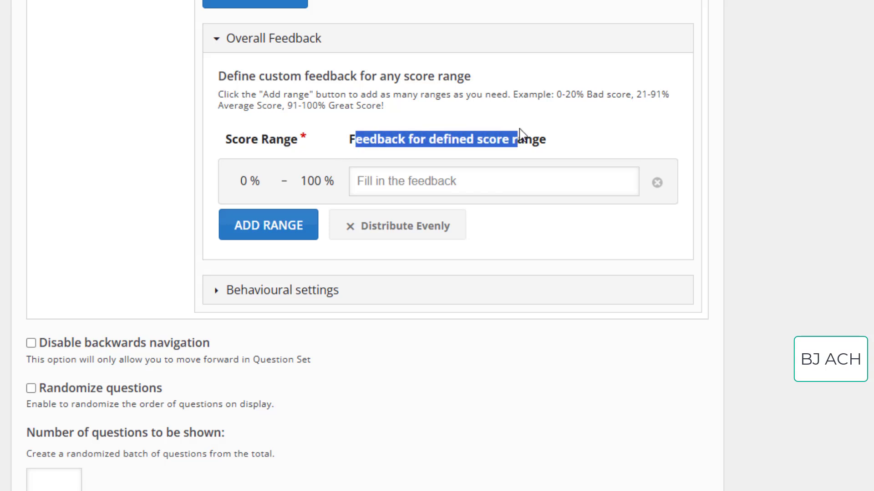
{"action": "left_click", "coordinate": [373, 181]}
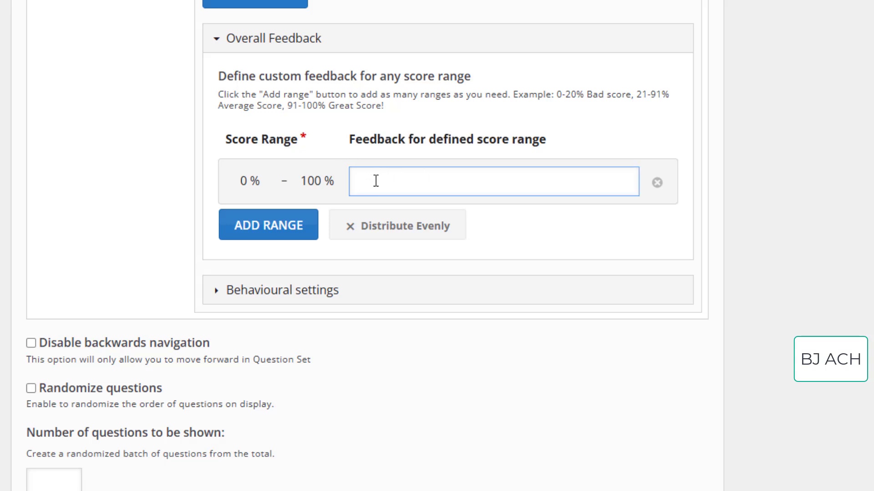
{"action": "left_click", "coordinate": [293, 226]}
{"action": "left_click", "coordinate": [318, 184]}
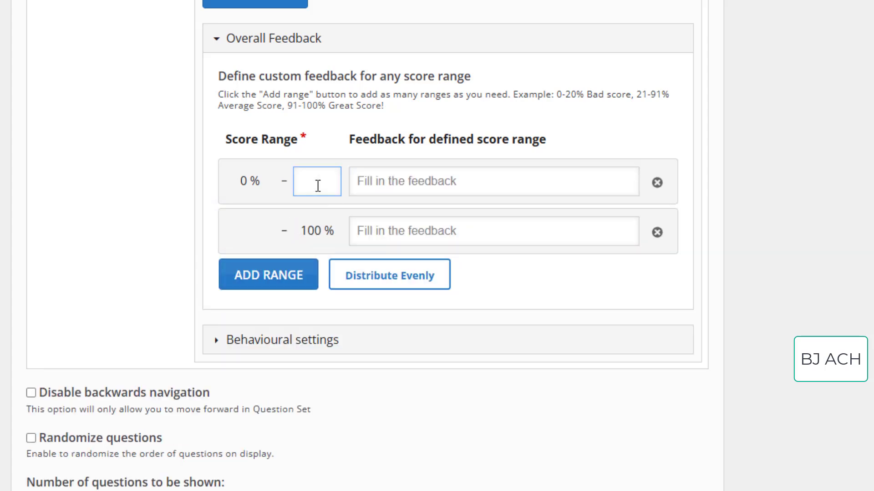
{"action": "type", "text": "50"}
{"action": "left_click", "coordinate": [521, 188]}
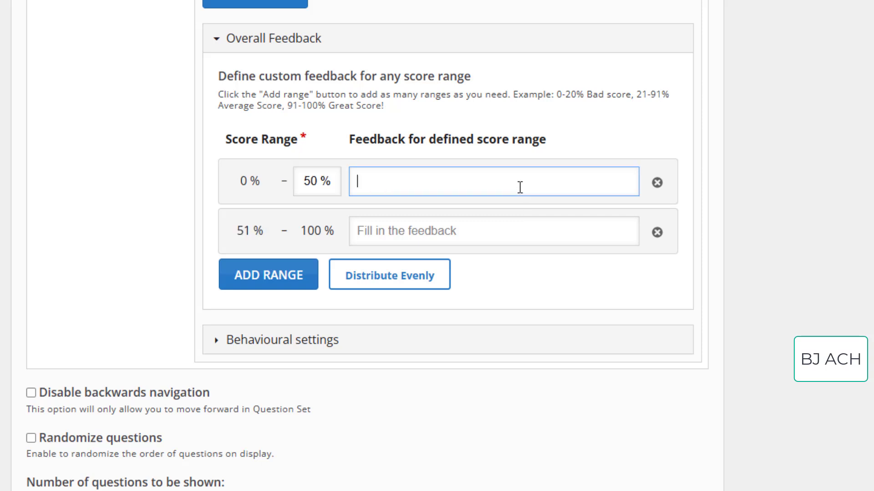
{"action": "type", "text": "Try harder"}
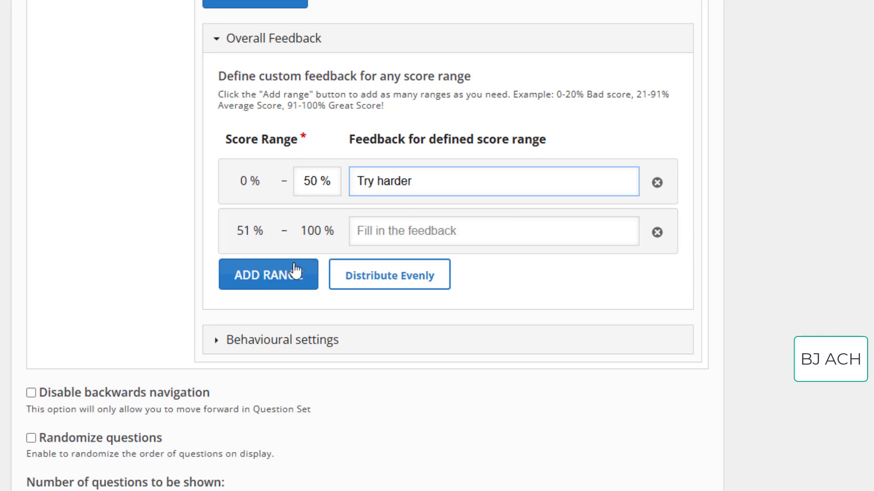
Add another score range, ending the second range at 80% with the feedback "Just fine".
{"action": "left_click", "coordinate": [293, 275]}
{"action": "left_click", "coordinate": [311, 237]}
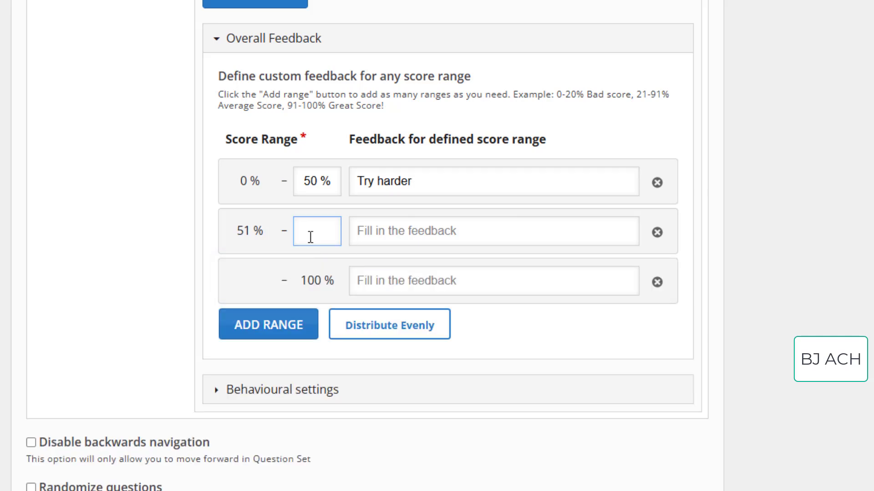
{"action": "type", "text": "80"}
{"action": "left_click", "coordinate": [359, 241]}
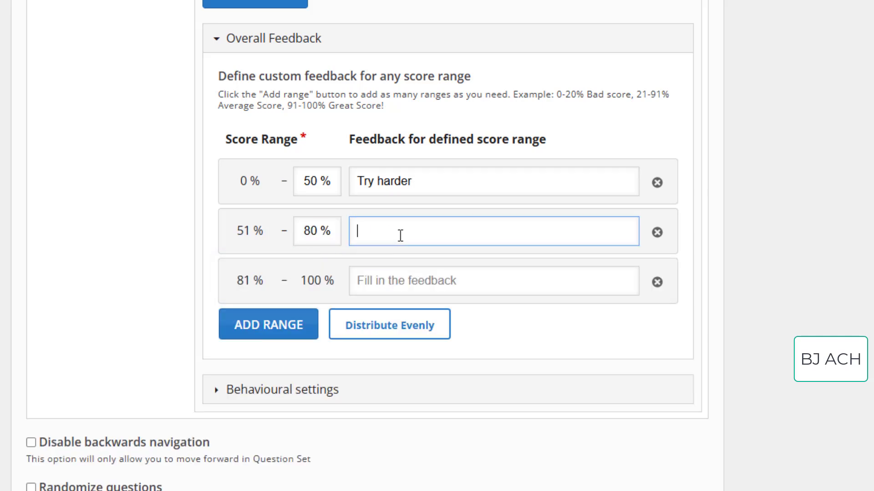
{"action": "type", "text": "Just fine"}
Enter "Cool" as the feedback for the last score range, up to 100%.
{"action": "scroll", "coordinate": [359, 271], "scroll_direction": "down", "scroll_amount": 2}
{"action": "left_click", "coordinate": [410, 208]}
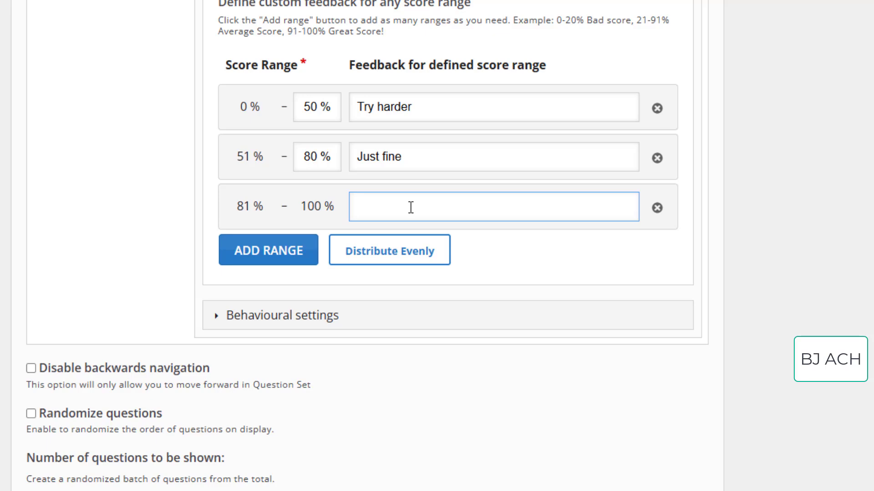
{"action": "type", "text": "Cool"}
Create the quiz content with the entered question, answer options and feedback.
{"action": "scroll", "coordinate": [706, 351], "scroll_direction": "down", "scroll_amount": 1}
{"action": "scroll", "coordinate": [706, 350], "scroll_direction": "up", "scroll_amount": 10}
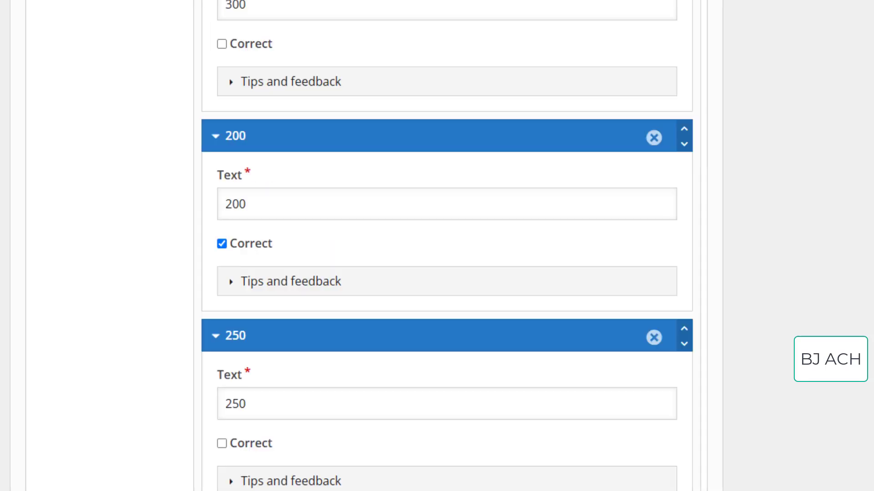
{"action": "scroll", "coordinate": [414, 455], "scroll_direction": "up", "scroll_amount": 10}
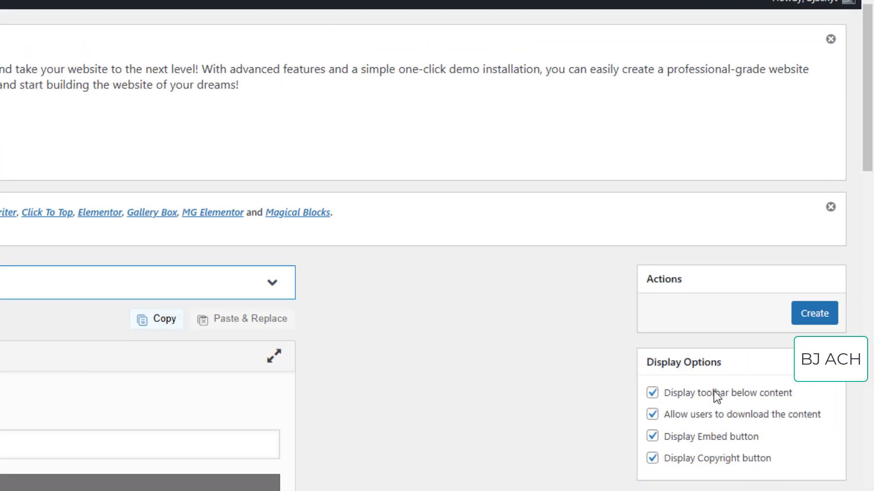
{"action": "left_click", "coordinate": [827, 317]}
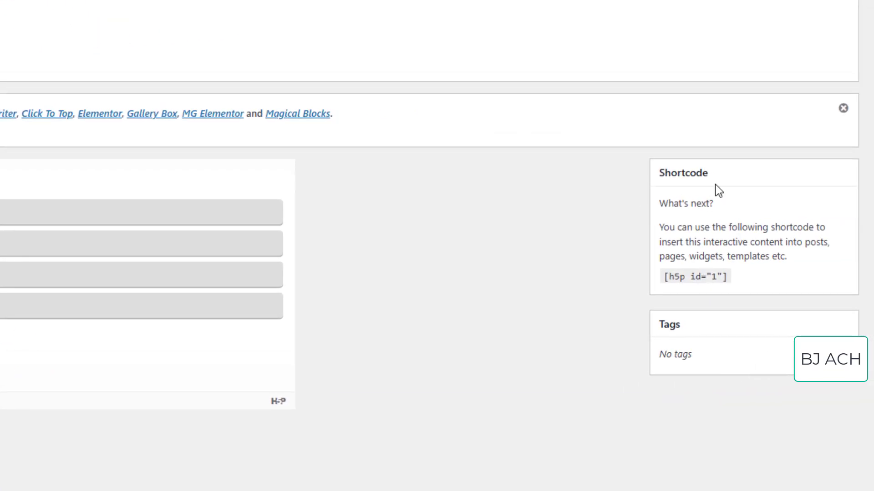
Copy the quiz's shortcode and open the existing Test Page for editing.
{"action": "left_click_drag", "start_coordinate": [735, 280], "coordinate": [661, 280]}
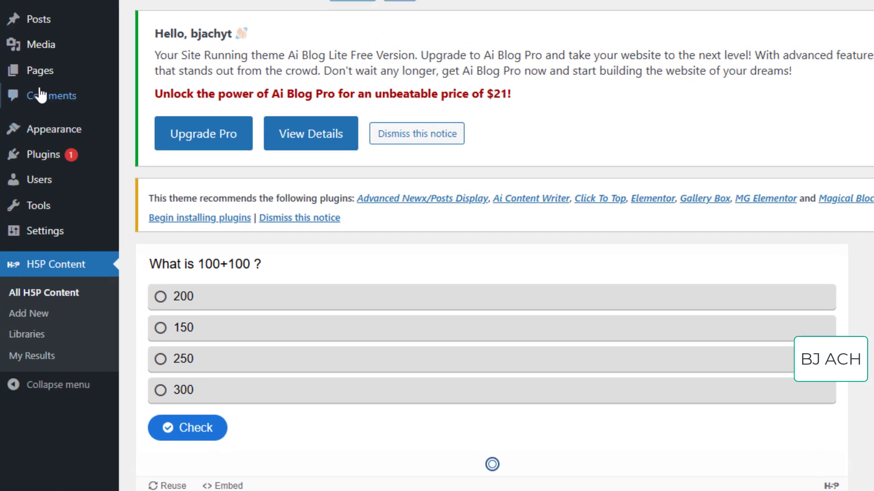
{"action": "mouse_move", "coordinate": [42, 77]}
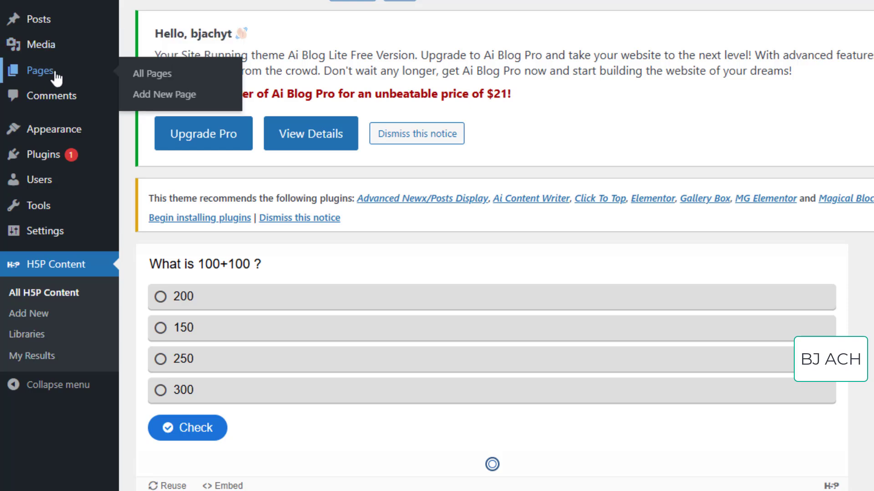
{"action": "left_click", "coordinate": [149, 74]}
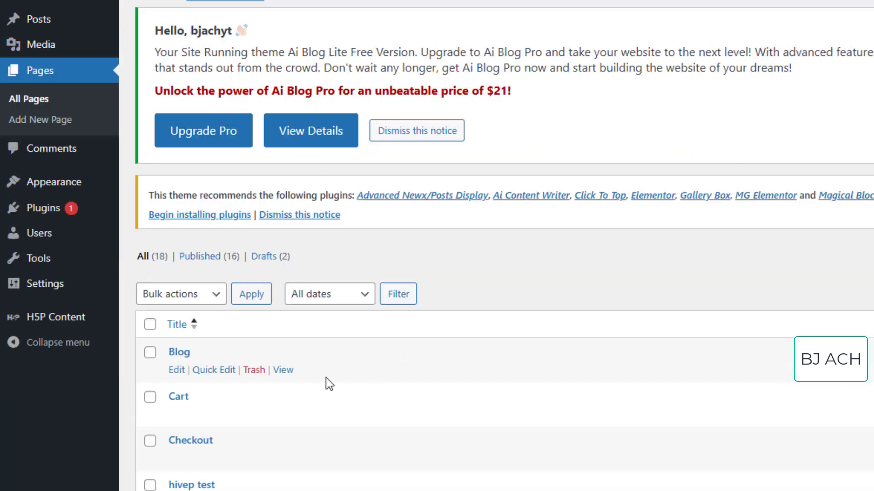
{"action": "scroll", "coordinate": [326, 380], "scroll_direction": "down", "scroll_amount": 7}
{"action": "scroll", "coordinate": [326, 378], "scroll_direction": "down", "scroll_amount": 7}
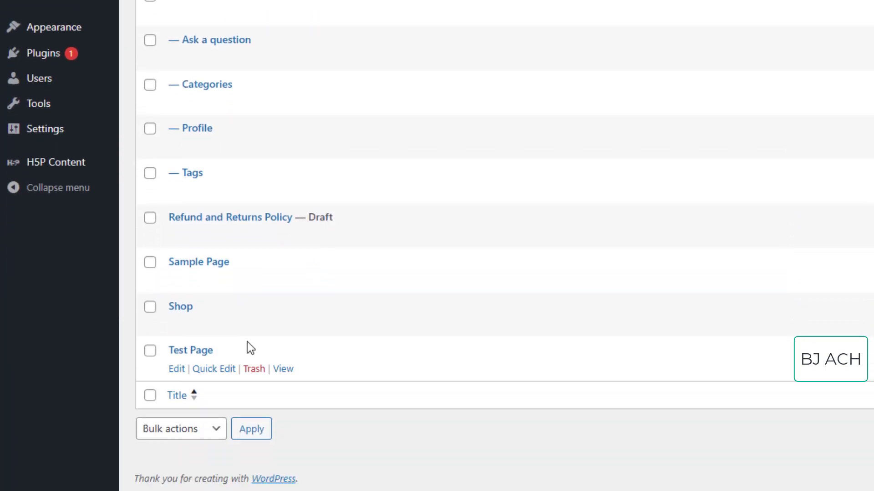
{"action": "left_click", "coordinate": [176, 360]}
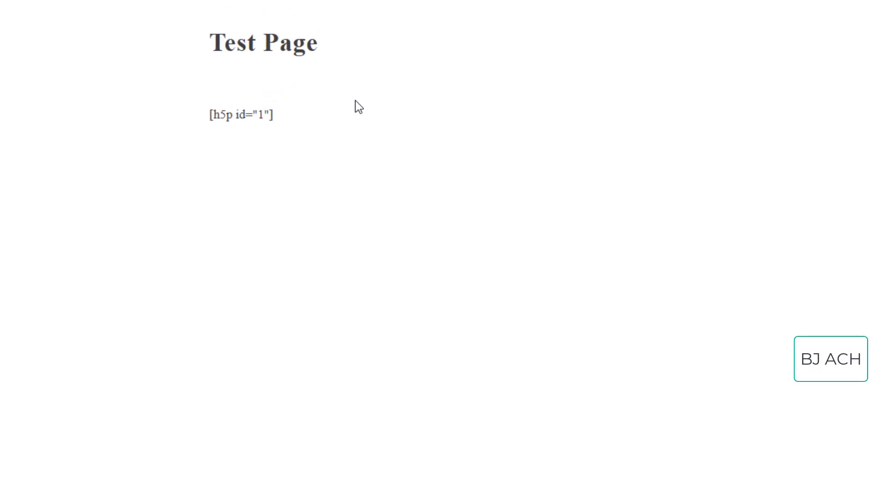
Replace the paragraph on Test Page with the shortcode [h5p id="1"] and save the page.
{"action": "triple_click", "coordinate": [333, 151]}
{"action": "key", "text": "ctrl+x"}
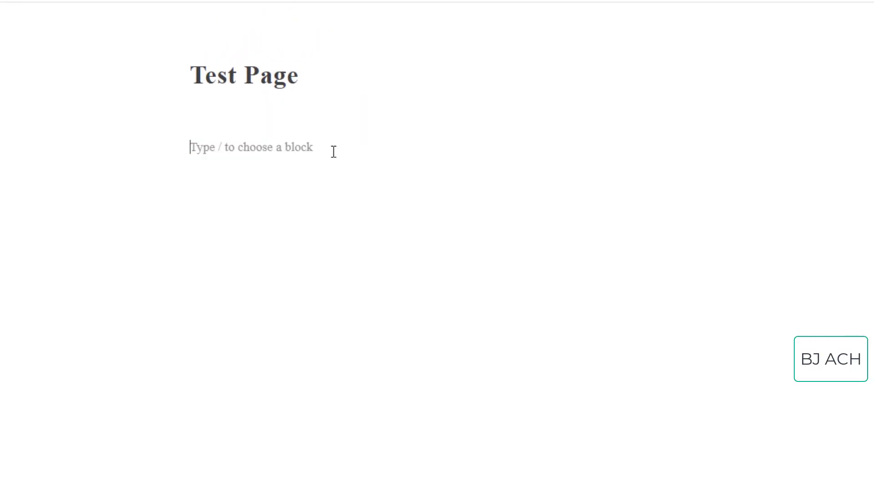
{"action": "key", "text": "ctrl+v"}
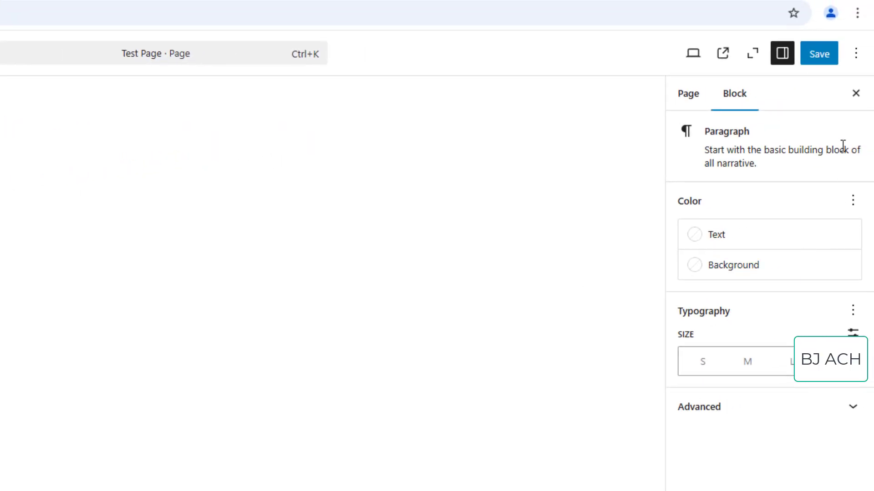
{"action": "left_click", "coordinate": [869, 42]}
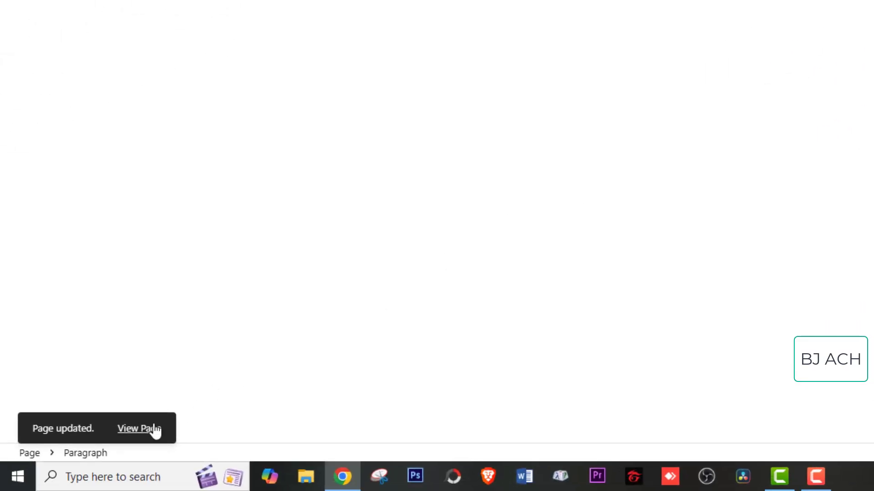
View the updated Test Page in a new tab and test the quiz with answer 300, including its solution.
{"action": "right_click", "coordinate": [146, 431]}
{"action": "left_click", "coordinate": [199, 281]}
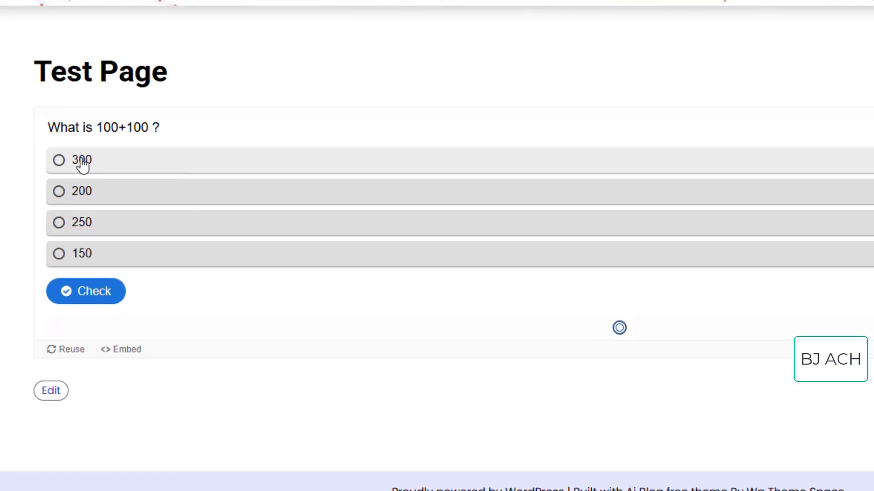
{"action": "left_click", "coordinate": [81, 163]}
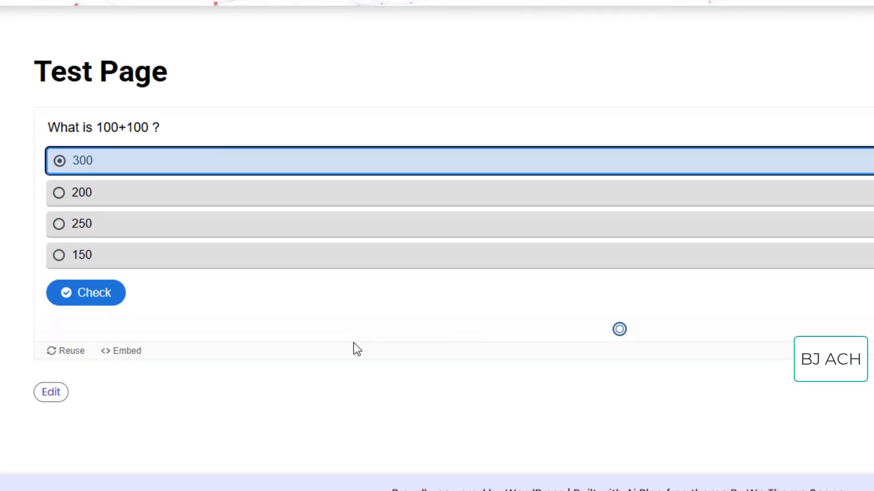
{"action": "left_click", "coordinate": [116, 296]}
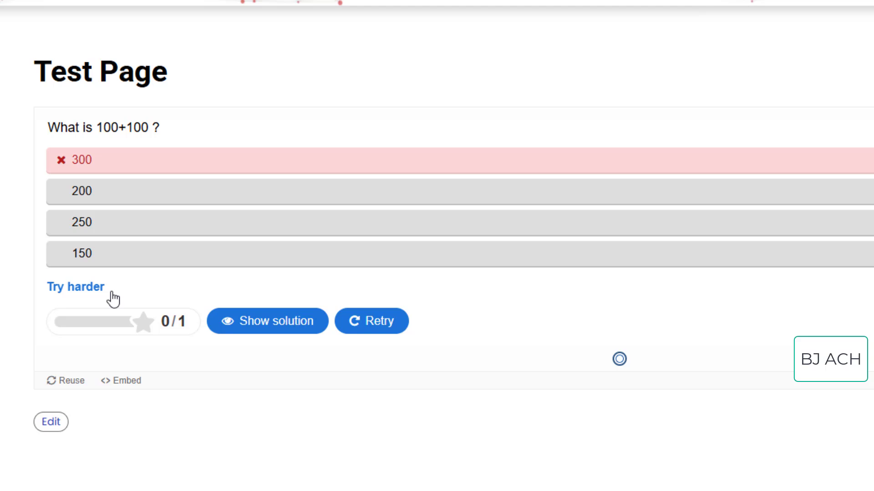
{"action": "left_click", "coordinate": [255, 326]}
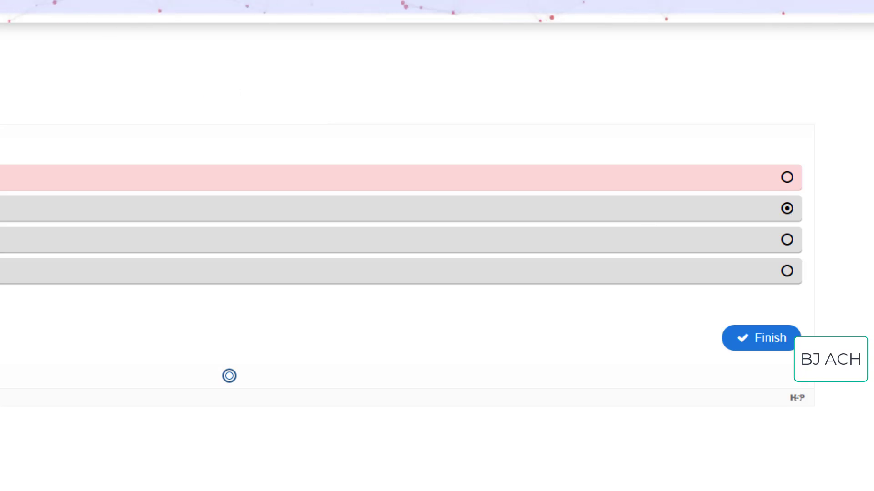
Reload Test Page and check the quiz with the answer 200.
{"action": "key", "text": "F5"}
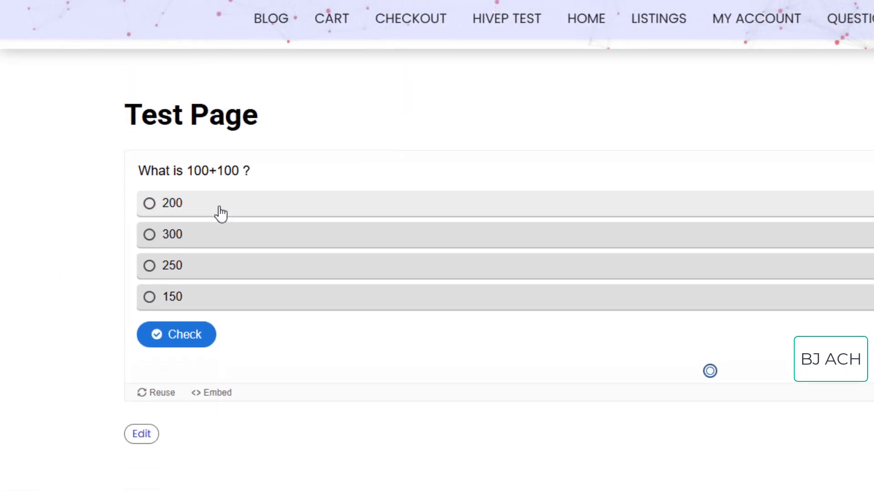
{"action": "left_click", "coordinate": [221, 212]}
{"action": "left_click", "coordinate": [210, 344]}
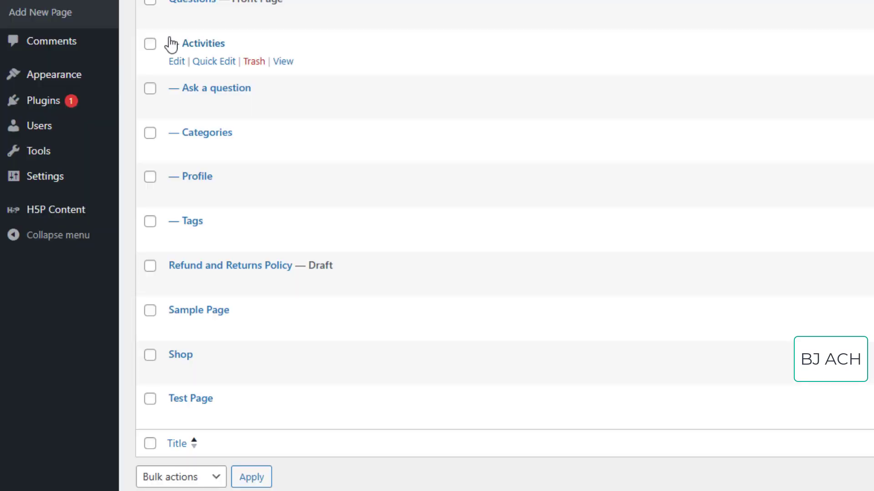
Open the quiz with ID 1 from the H5P content list for editing.
{"action": "scroll", "coordinate": [73, 255], "scroll_direction": "up", "scroll_amount": 2}
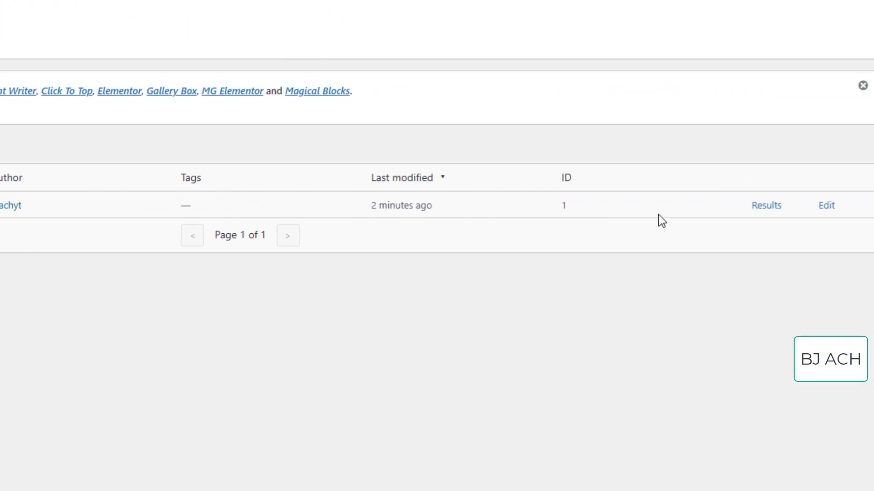
{"action": "left_click", "coordinate": [807, 206]}
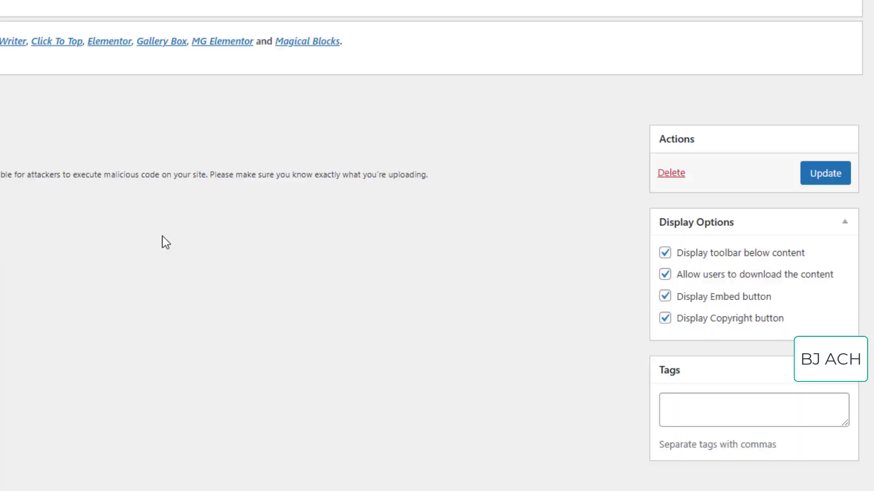
{"action": "scroll", "coordinate": [435, 264], "scroll_direction": "down", "scroll_amount": 10}
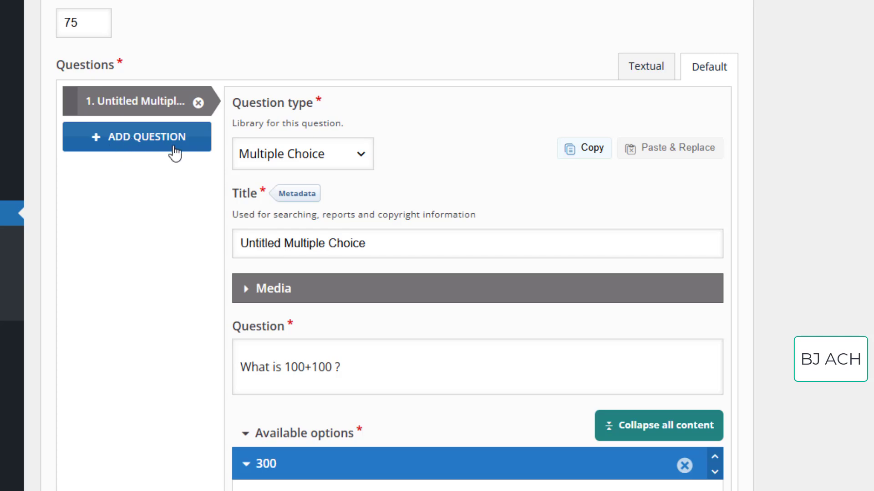
Add a second question to the quiz and set its question type to Multiple Choice.
{"action": "left_click", "coordinate": [137, 145]}
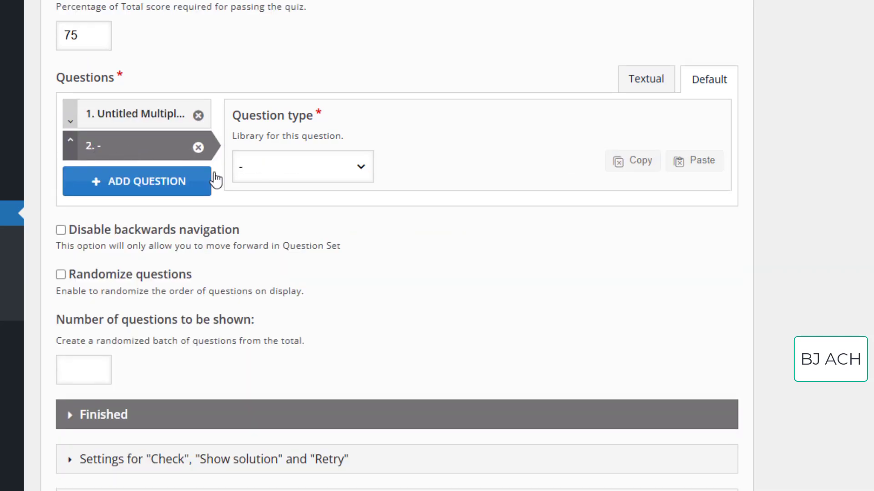
{"action": "left_click", "coordinate": [278, 179]}
{"action": "left_click", "coordinate": [279, 216]}
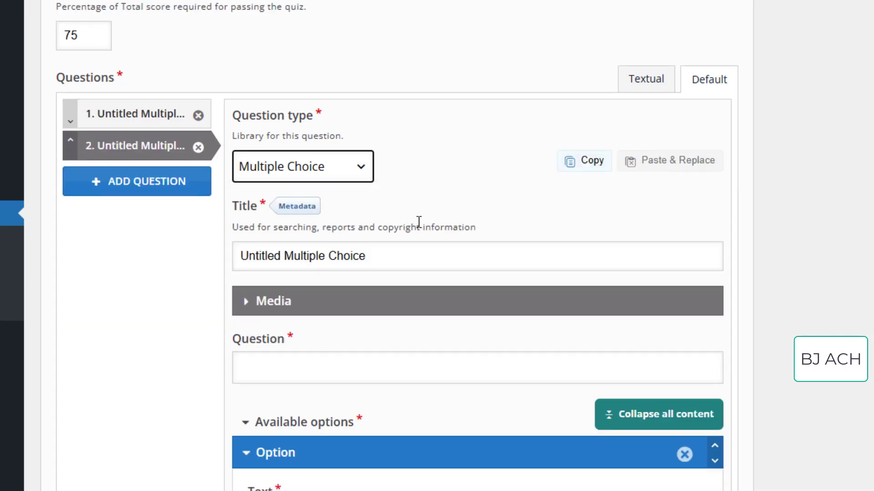
Enter "Full form of OS, in terms of computer ?" as the second question's text.
{"action": "scroll", "coordinate": [418, 224], "scroll_direction": "down", "scroll_amount": 5}
{"action": "left_click", "coordinate": [322, 142]}
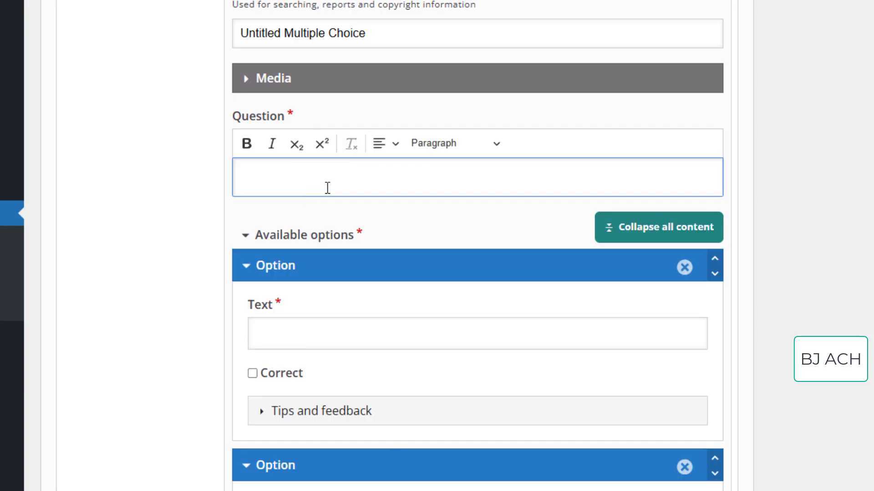
{"action": "key", "text": "Return"}
{"action": "type", "text": "f"}
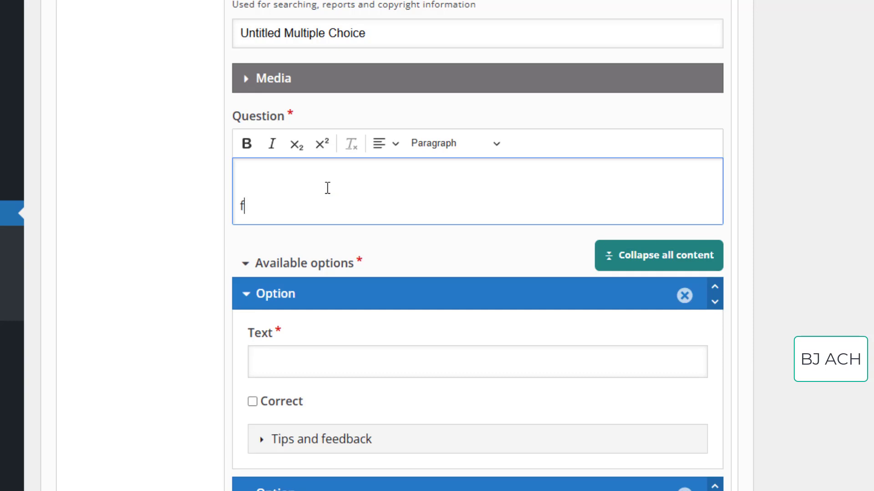
{"action": "key", "text": "BackSpace"}
{"action": "key", "text": "BackSpace"}
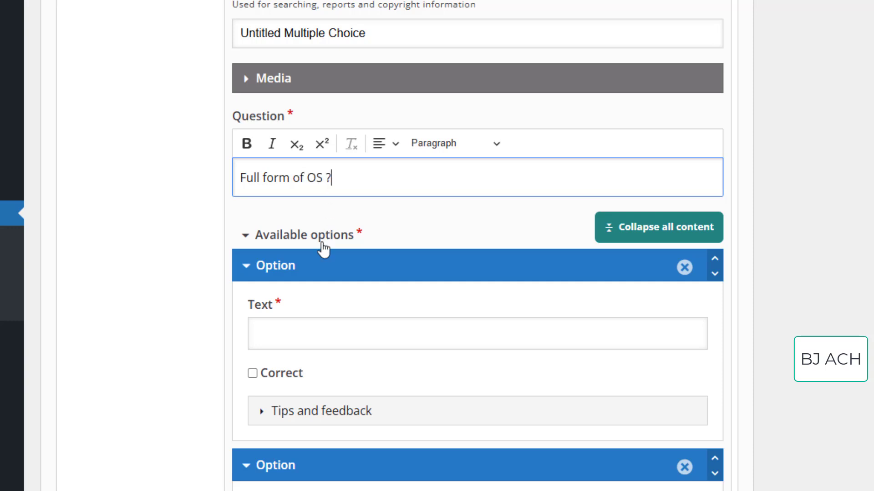
{"action": "left_click", "coordinate": [296, 331]}
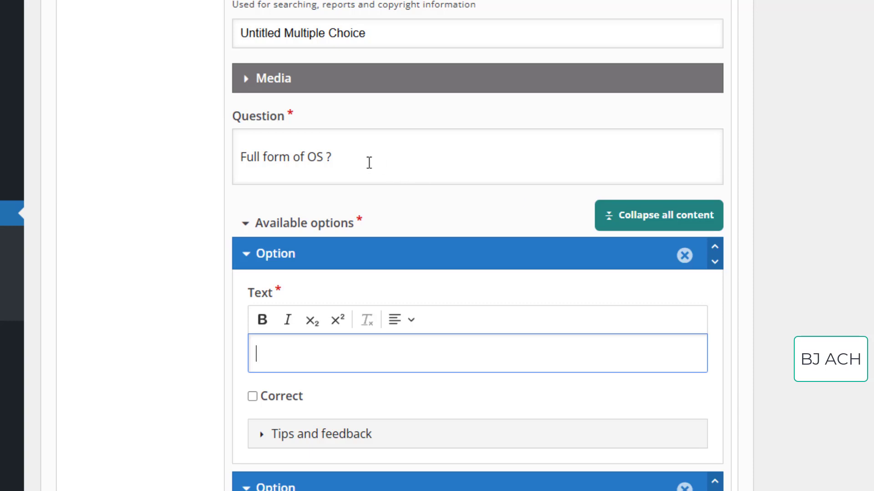
{"action": "left_click", "coordinate": [314, 156]}
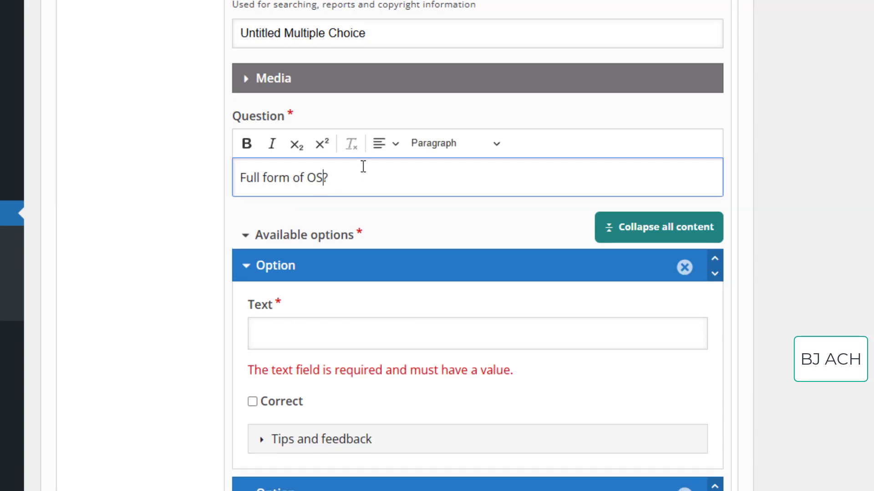
{"action": "type", "text": ", in terms of computer"}
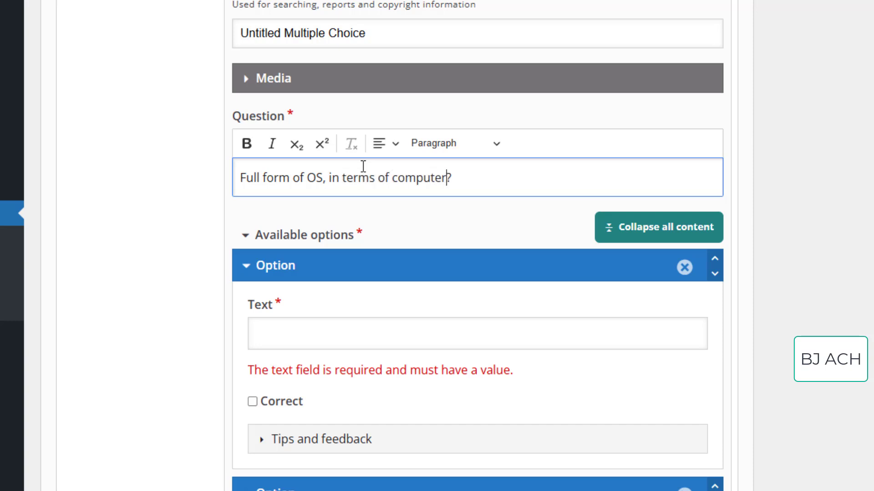
Fill the two answer options with "on the system" and "operating system", marking "operating system" as correct.
{"action": "scroll", "coordinate": [157, 206], "scroll_direction": "down", "scroll_amount": 3}
{"action": "left_click", "coordinate": [262, 184]}
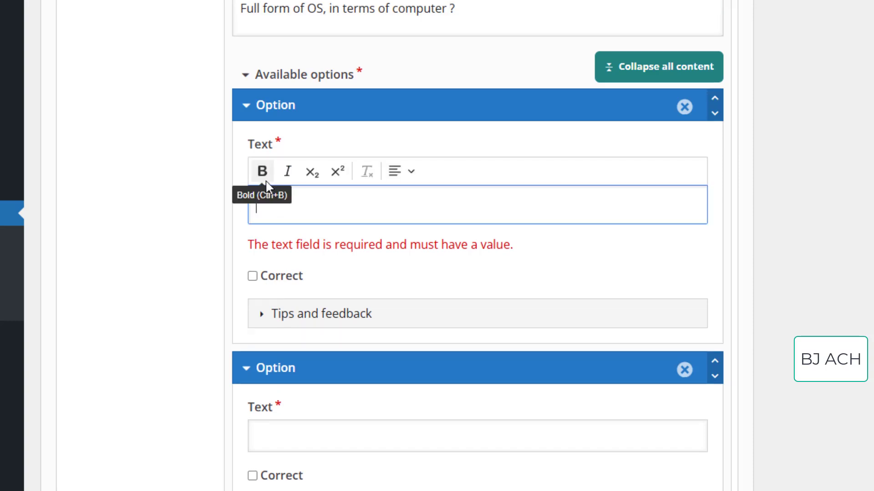
{"action": "type", "text": "on the system"}
{"action": "scroll", "coordinate": [200, 275], "scroll_direction": "down", "scroll_amount": 3}
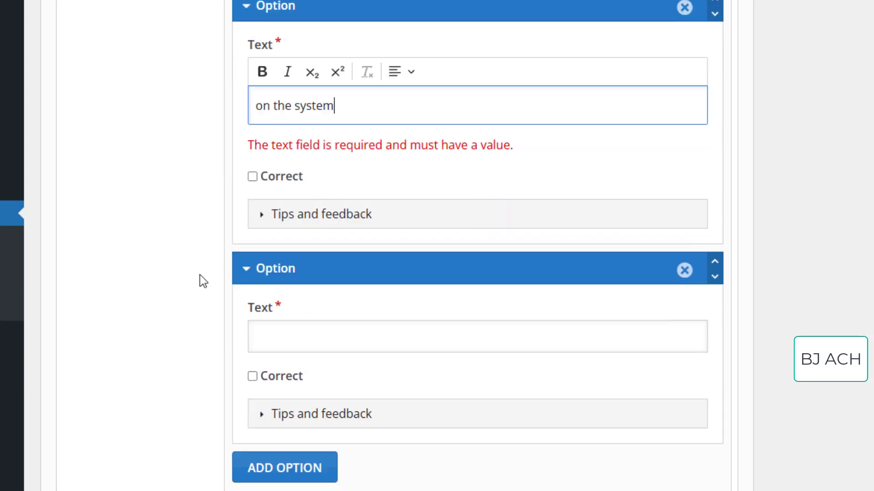
{"action": "left_click", "coordinate": [271, 286]}
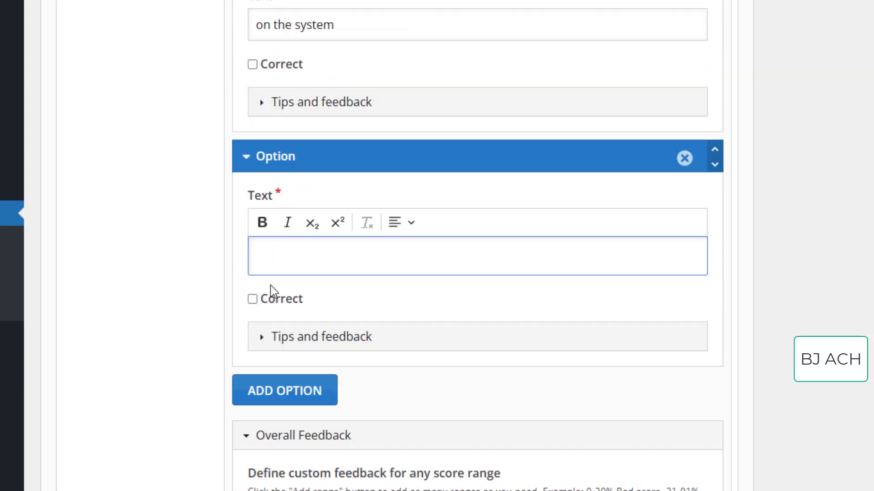
{"action": "type", "text": "operating system"}
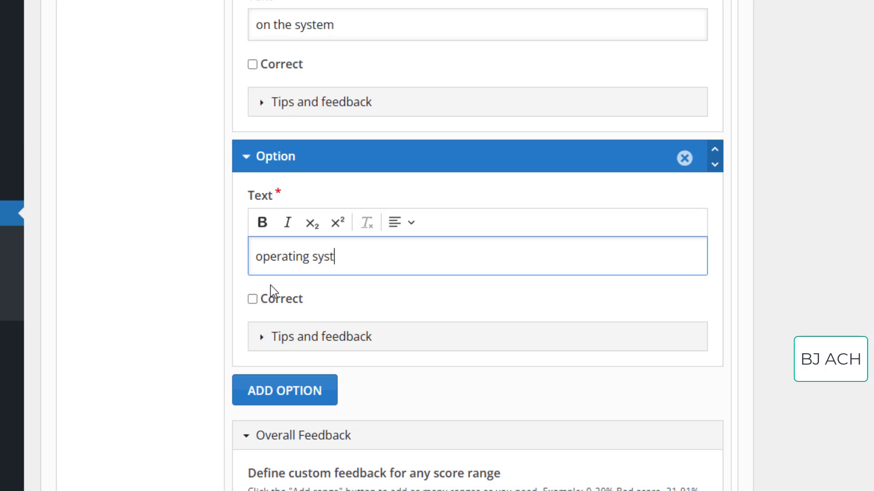
{"action": "left_click", "coordinate": [272, 300]}
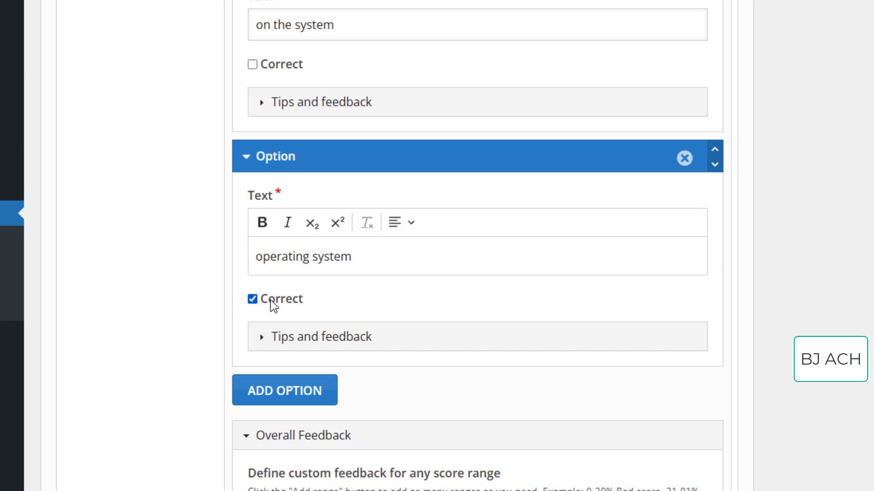
Add a third answer option with the text "off side" and update the quiz.
{"action": "scroll", "coordinate": [187, 308], "scroll_direction": "down", "scroll_amount": 3}
{"action": "left_click", "coordinate": [268, 252]}
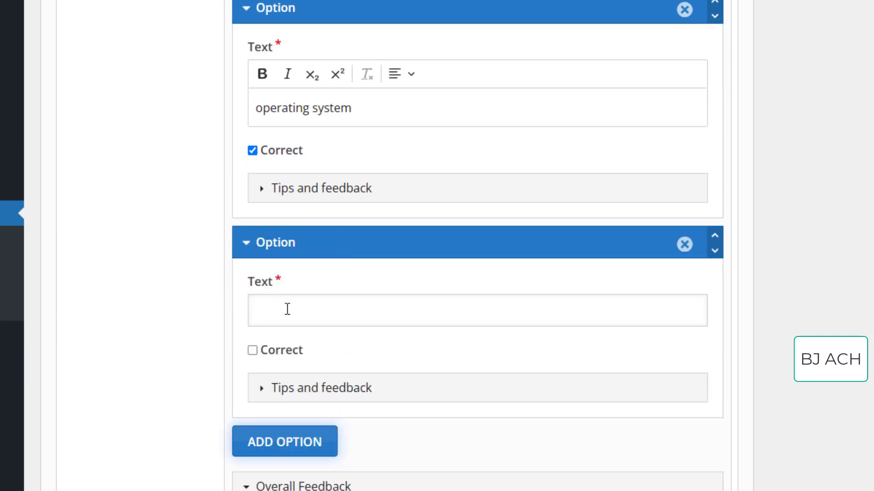
{"action": "left_click", "coordinate": [299, 307]}
{"action": "type", "text": "off "}
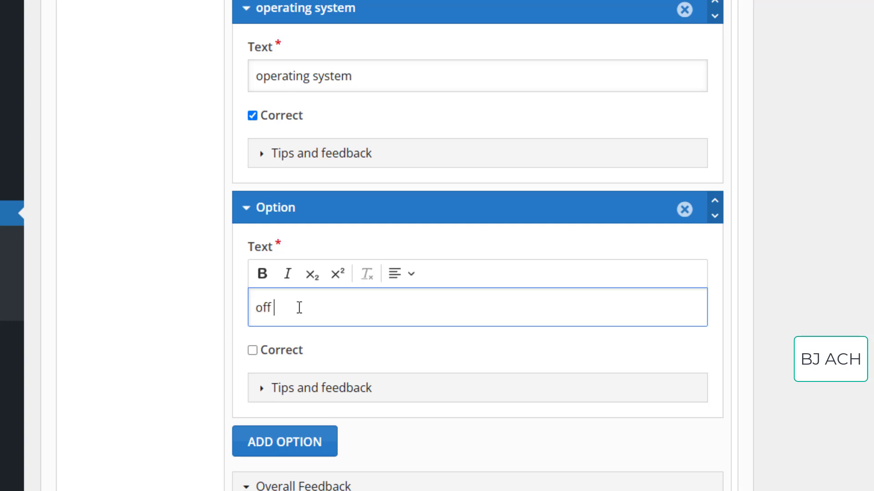
{"action": "type", "text": "side"}
{"action": "scroll", "coordinate": [744, 378], "scroll_direction": "up", "scroll_amount": 15}
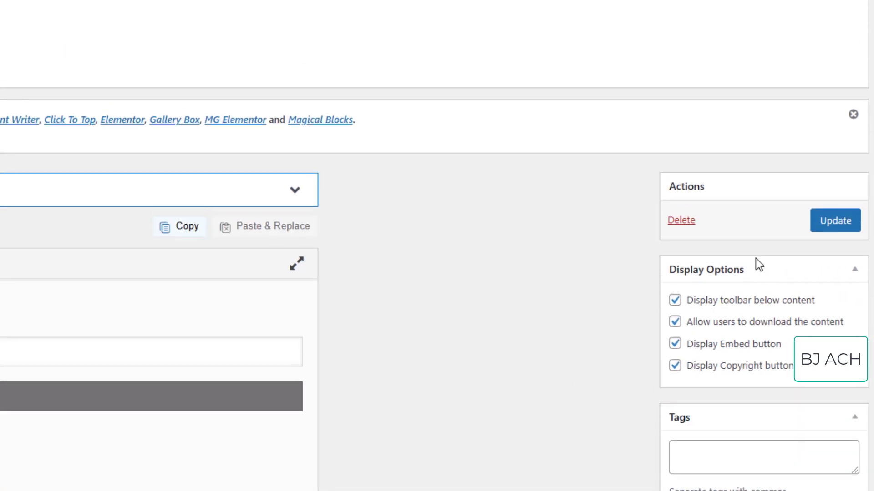
{"action": "left_click", "coordinate": [814, 226]}
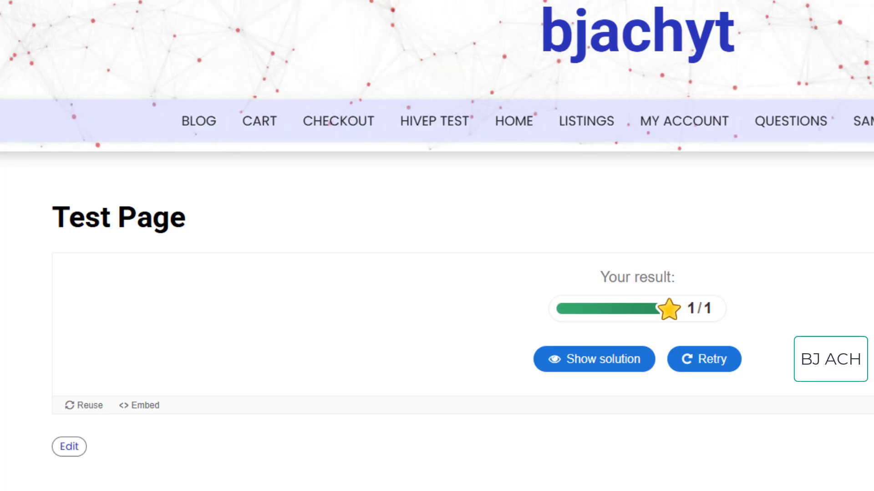
Reload Test Page, answer the first quiz question with 200 and advance to the second question.
{"action": "right_click", "coordinate": [218, 0]}
{"action": "left_click", "coordinate": [255, 0]}
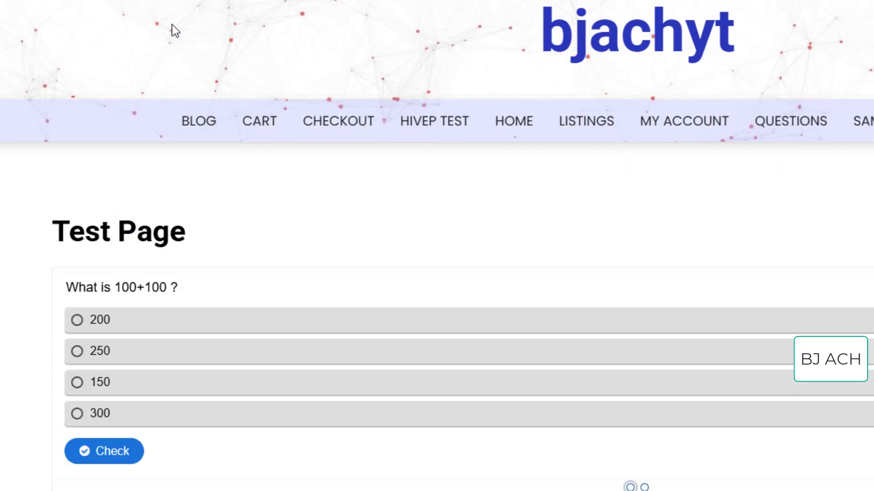
{"action": "scroll", "coordinate": [91, 108], "scroll_direction": "down", "scroll_amount": 2}
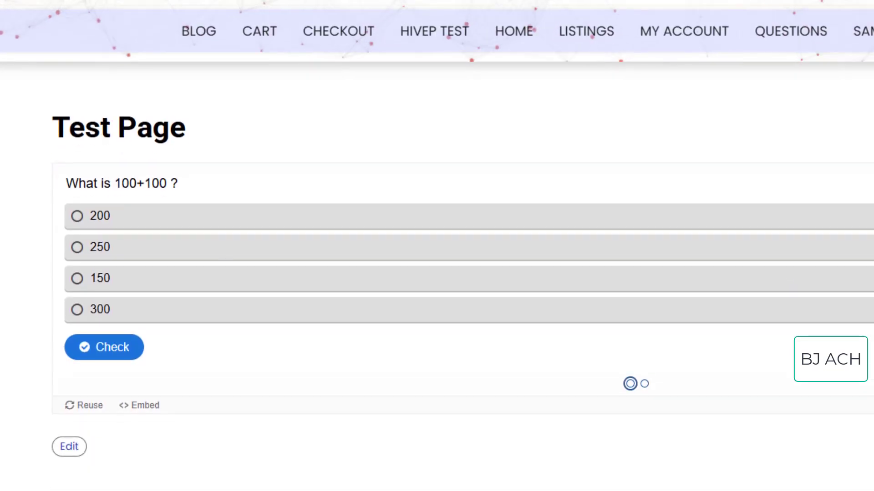
{"action": "left_click", "coordinate": [75, 222]}
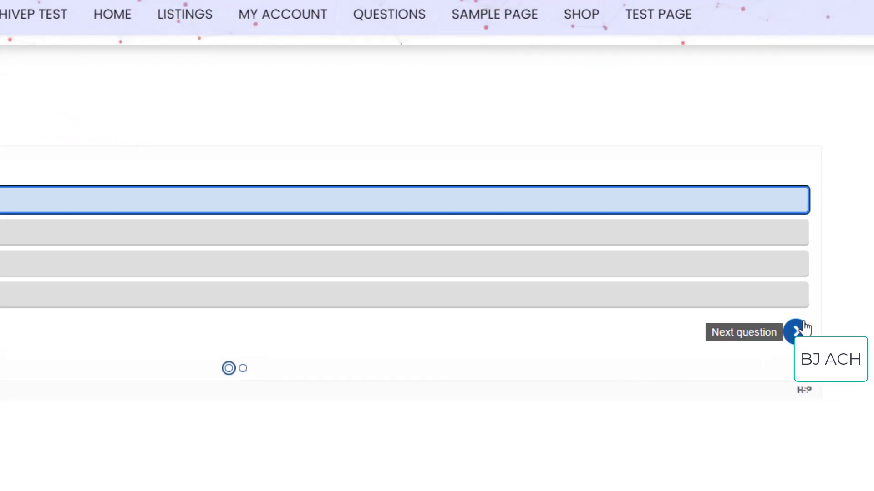
{"action": "left_click", "coordinate": [793, 335]}
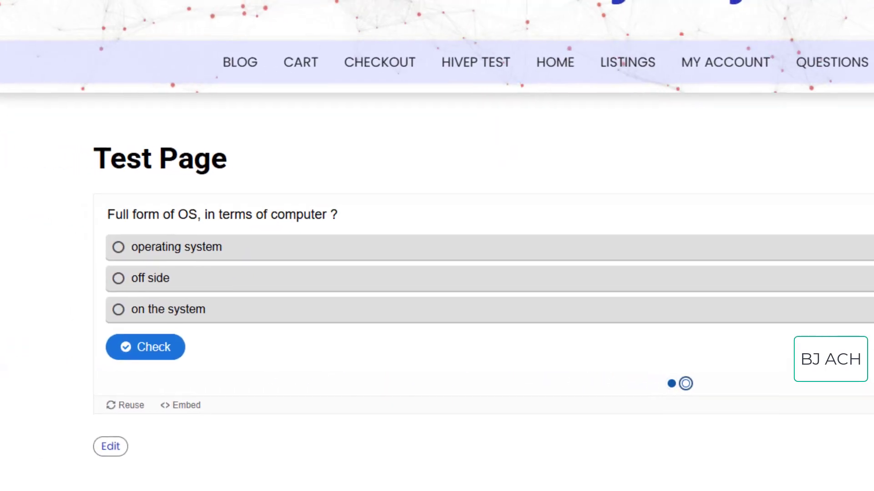
Answer the OS question with "operating system" and finish the quiz to view the result.
{"action": "left_click_drag", "start_coordinate": [289, 215], "coordinate": [335, 215]}
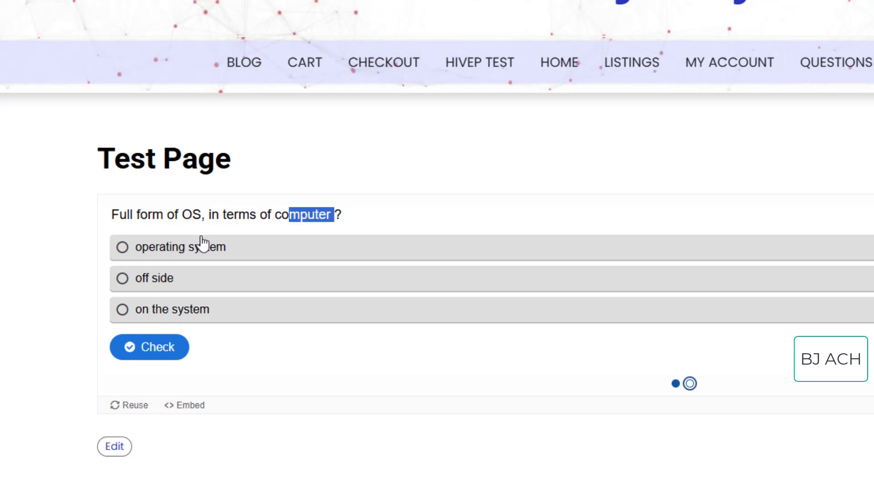
{"action": "left_click", "coordinate": [202, 244]}
{"action": "left_click", "coordinate": [719, 312]}
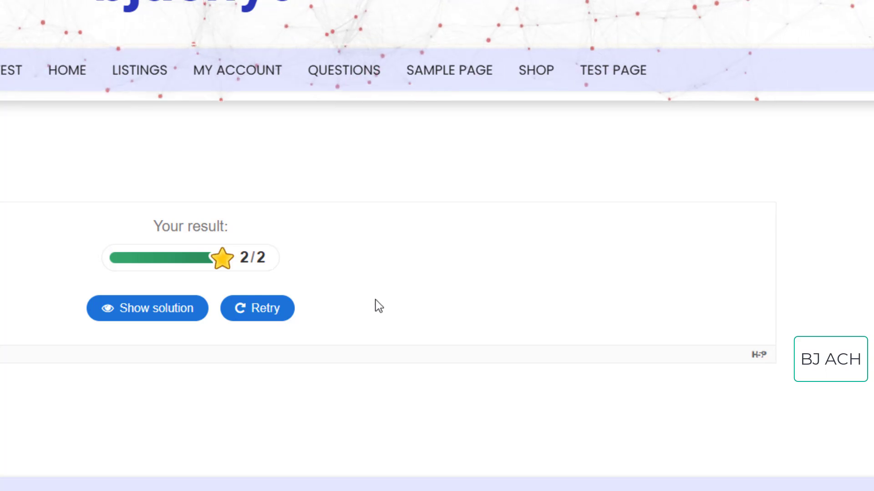
{"action": "scroll", "coordinate": [160, 170], "scroll_direction": "up", "scroll_amount": 1}
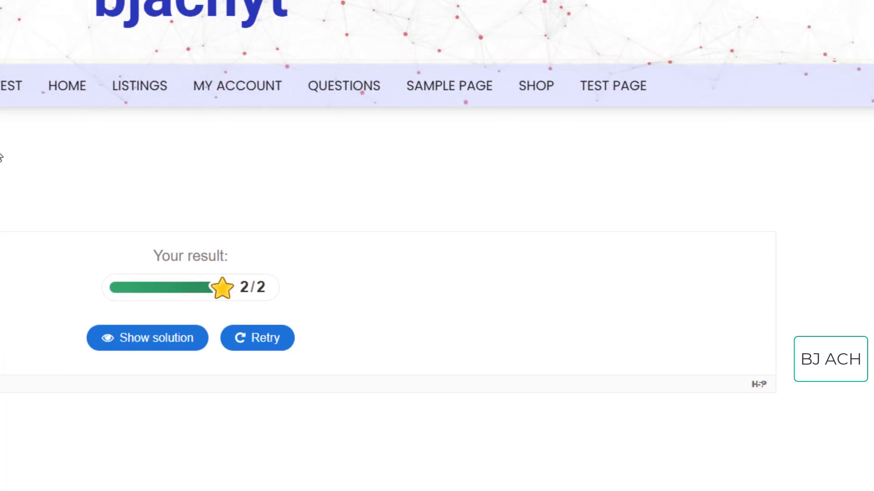